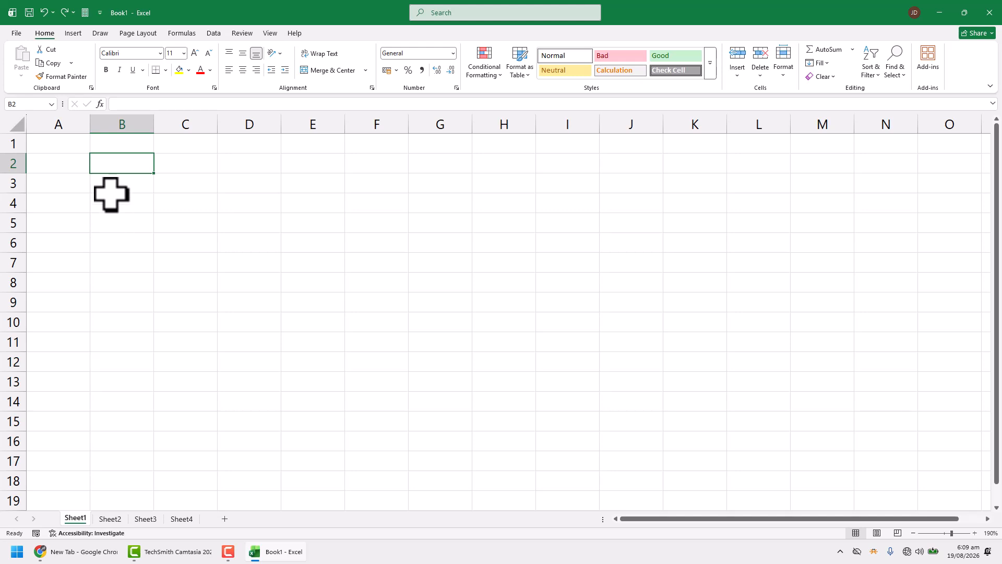
{"action": "left_click", "coordinate": [118, 182]}
{"action": "left_click", "coordinate": [134, 163]}
{"action": "type", "text": "=2+"}
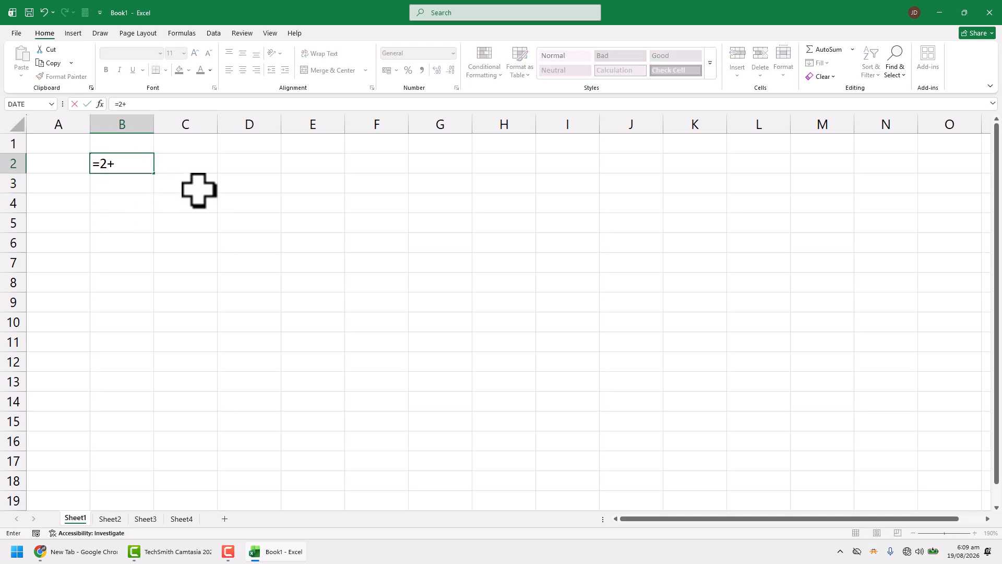
{"action": "type", "text": "2"}
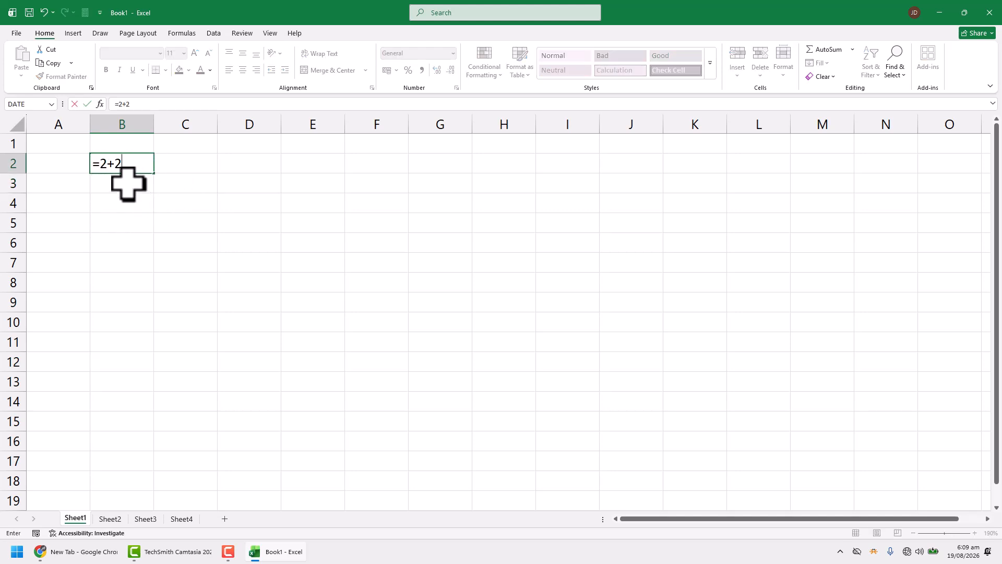
{"action": "key", "text": "BackSpace"}
{"action": "type", "text": "sum(1"}
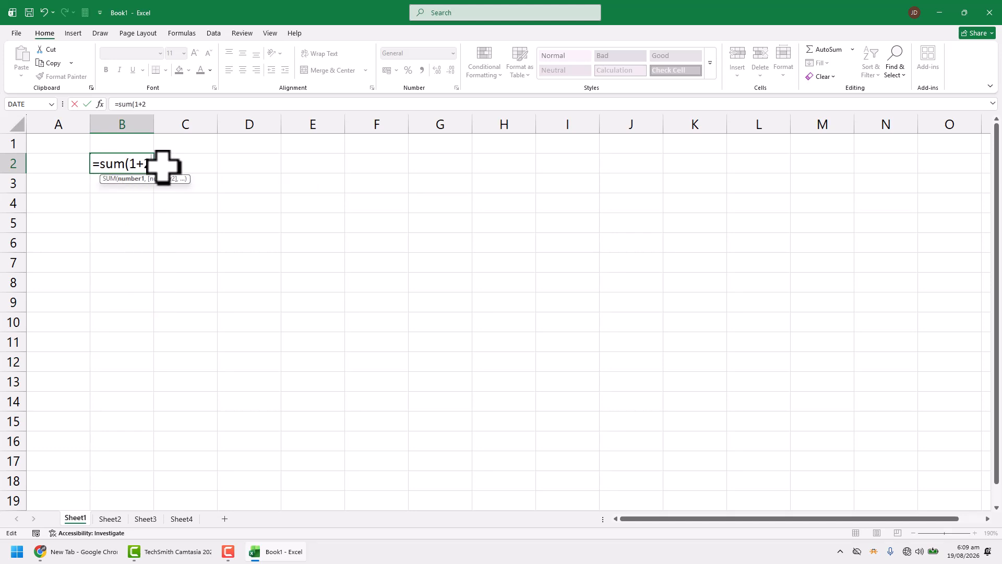
{"action": "key", "text": "BackSpace"}
{"action": "key", "text": "BackSpace"}
{"action": "key", "text": "BackSpace"}
{"action": "key", "text": "BackSpace"}
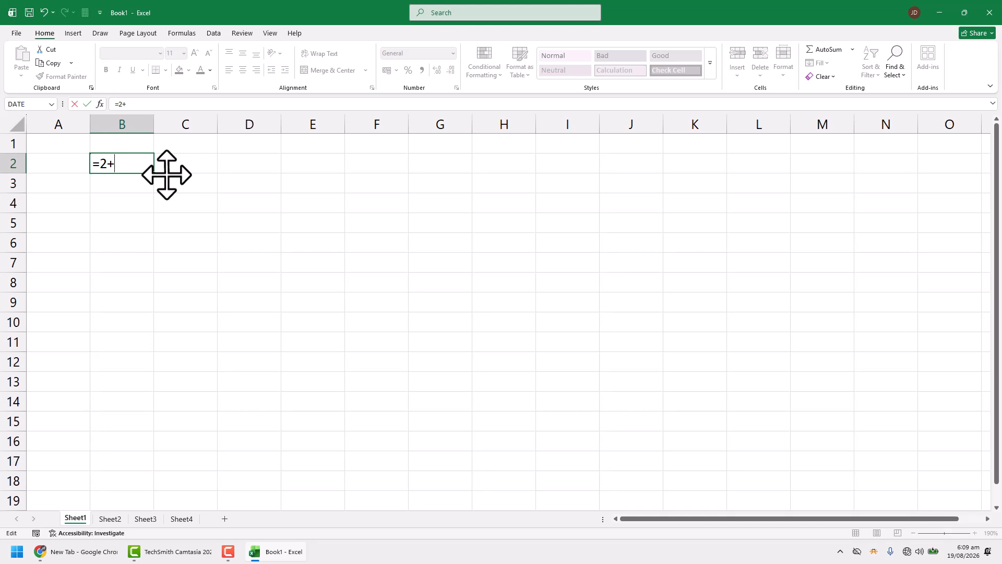
{"action": "type", "text": "sum("}
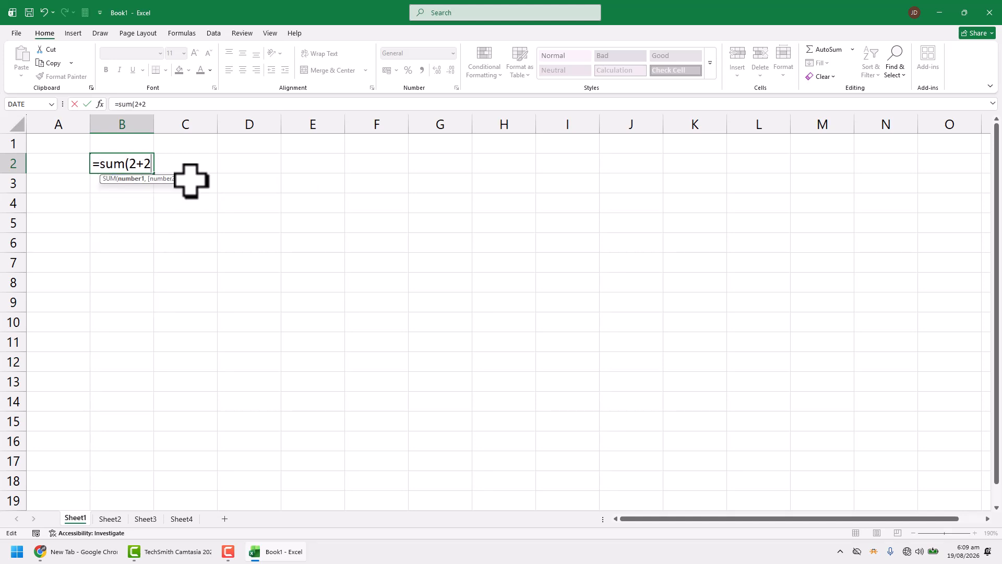
{"action": "key", "text": "BackSpace"}
{"action": "key", "text": "BackSpace"}
{"action": "key", "text": "BackSpace"}
{"action": "key", "text": "BackSpace"}
{"action": "key", "text": "BackSpace"}
{"action": "key", "text": "BackSpace"}
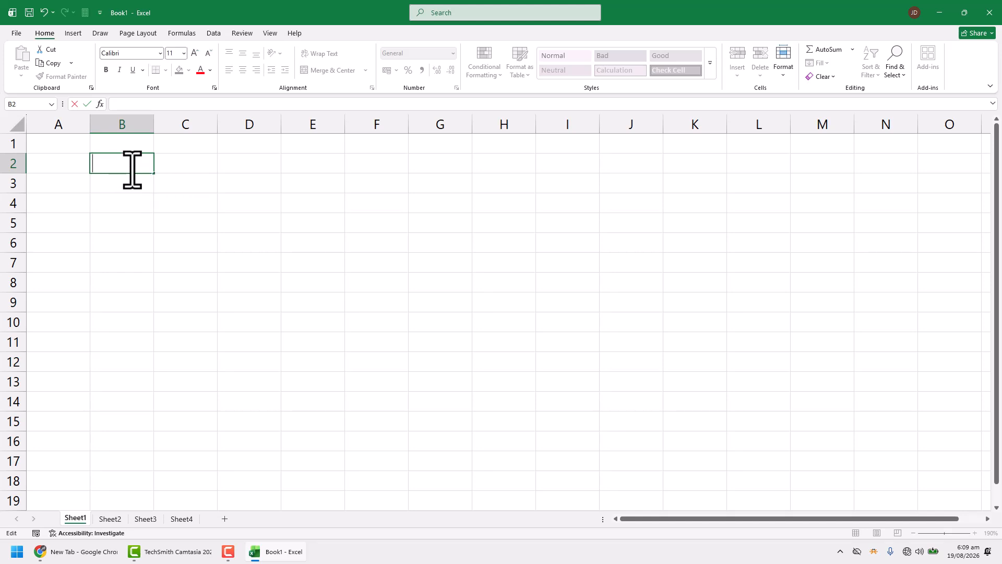
{"action": "key", "text": "Escape"}
- Enter the formula =20+40 in cell B2 and reopen the cell to check the stored formula
{"action": "type", "text": "=20+40"}
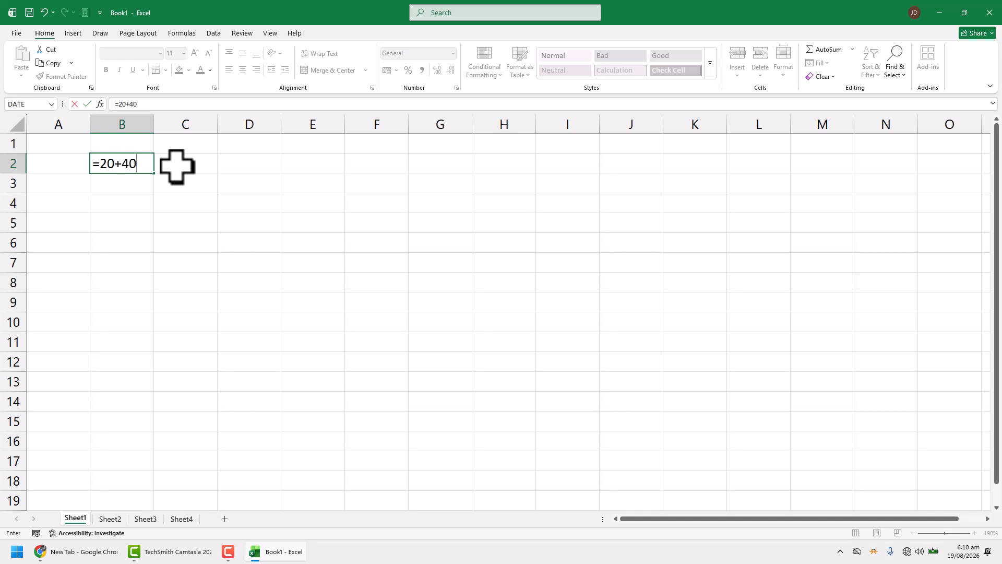
{"action": "key", "text": "Left"}
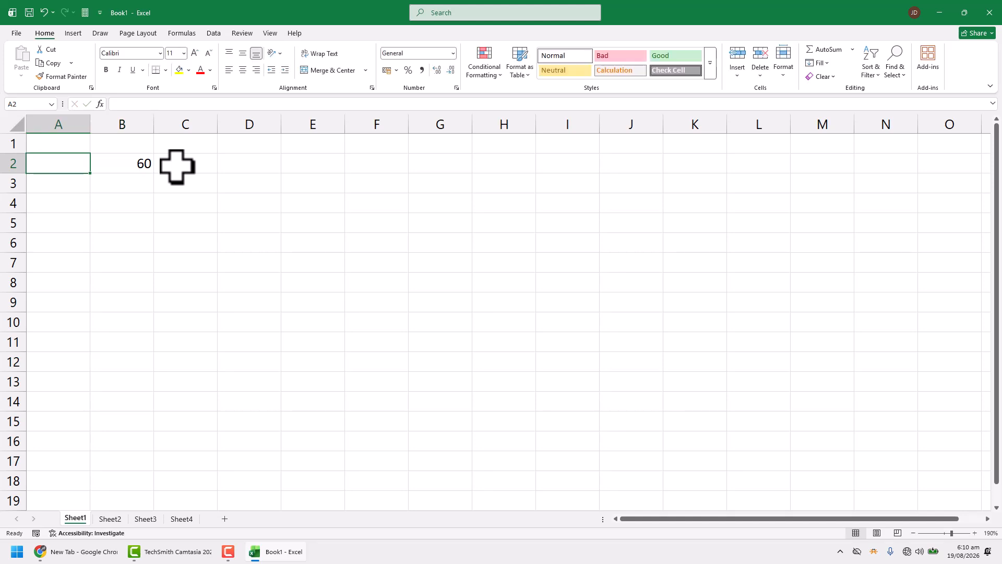
{"action": "key", "text": "Right"}
{"action": "double_click", "coordinate": [125, 166]}
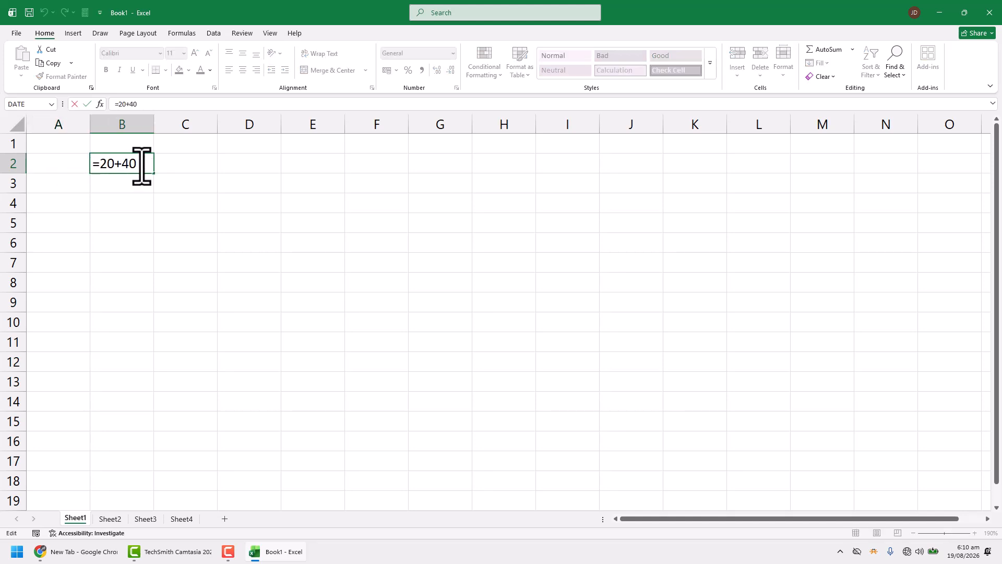
{"action": "key", "text": "Return"}
{"action": "double_click", "coordinate": [145, 163]}
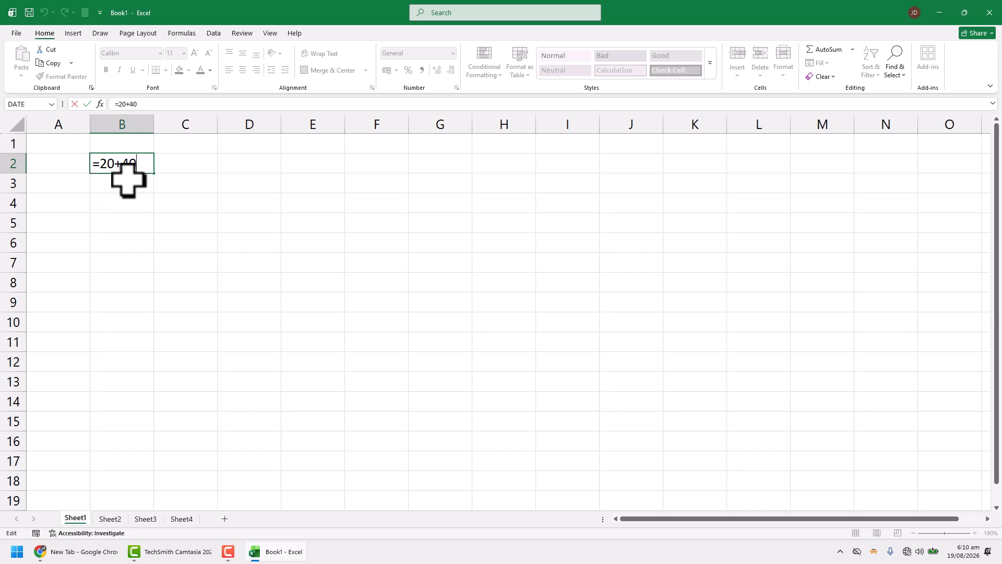
{"action": "key", "text": "Return"}
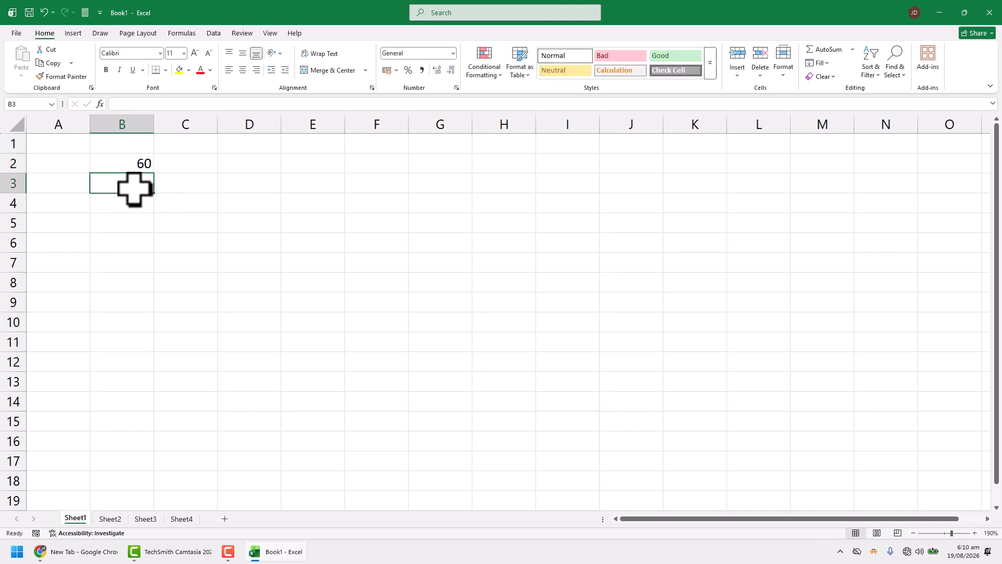
{"action": "key", "text": "Up"}
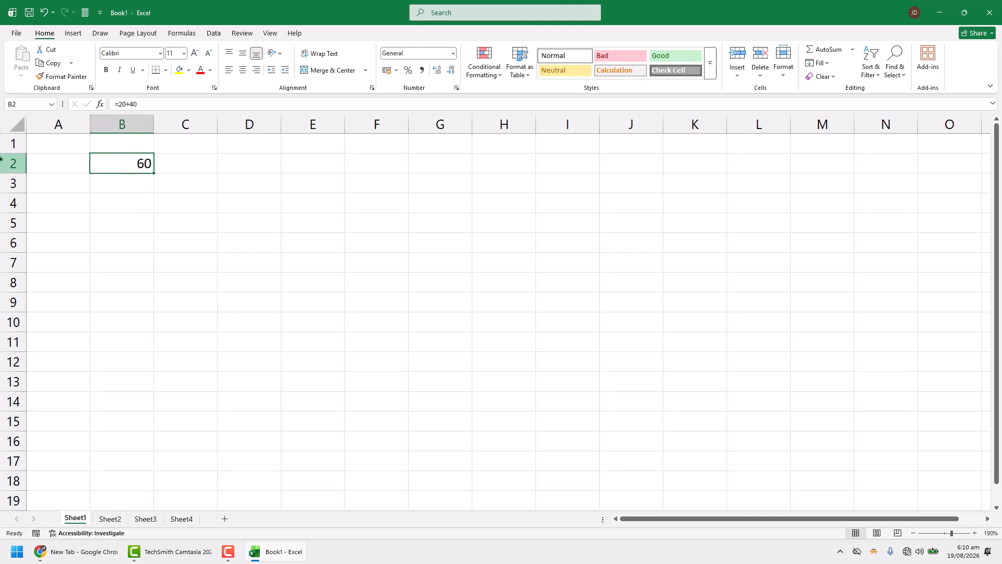
- Enter the formula =B2*10 in cell B3, referencing cell B2, and reopen the cell to check it
{"action": "key", "text": "Down"}
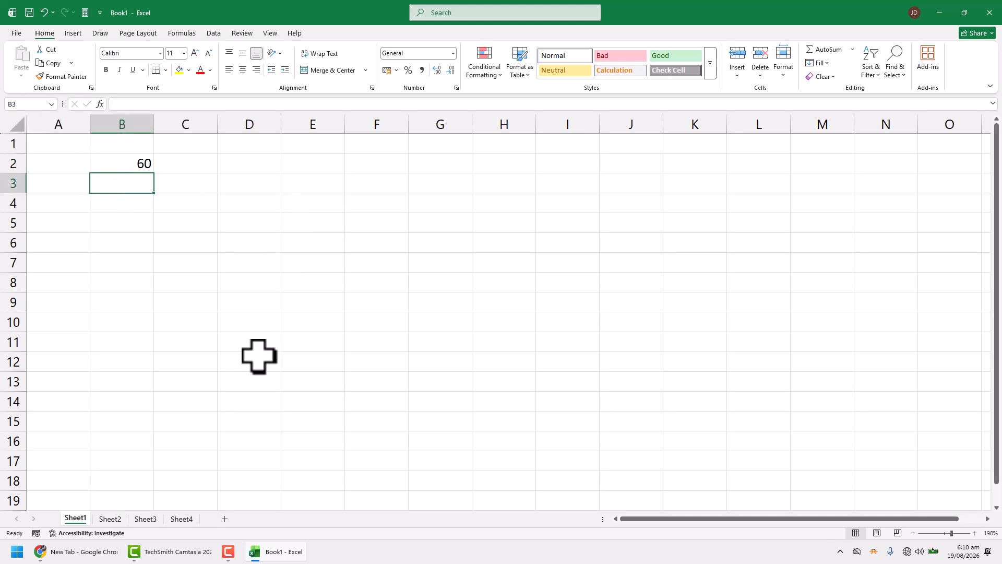
{"action": "type", "text": "="}
{"action": "left_click", "coordinate": [136, 163]}
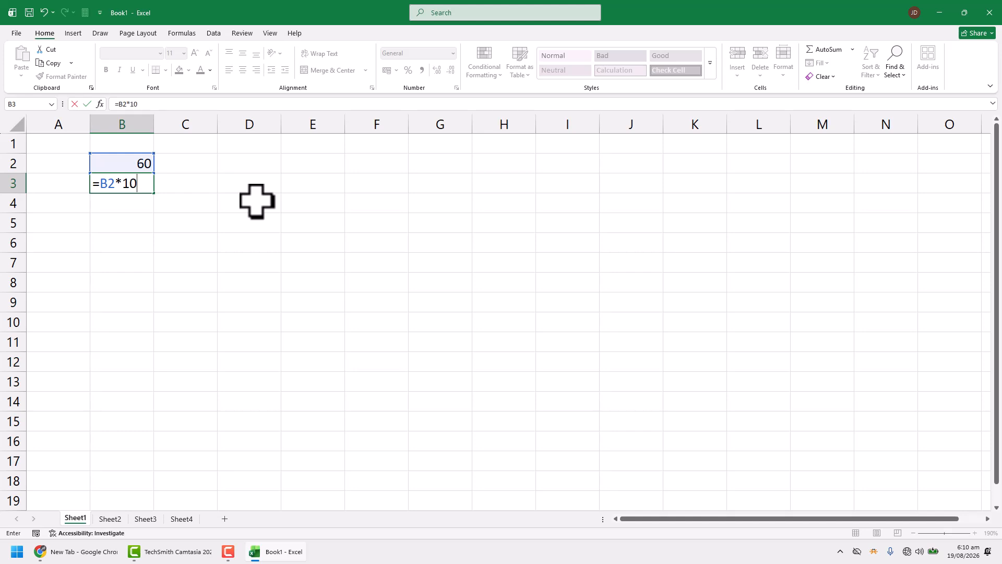
{"action": "key", "text": "Return"}
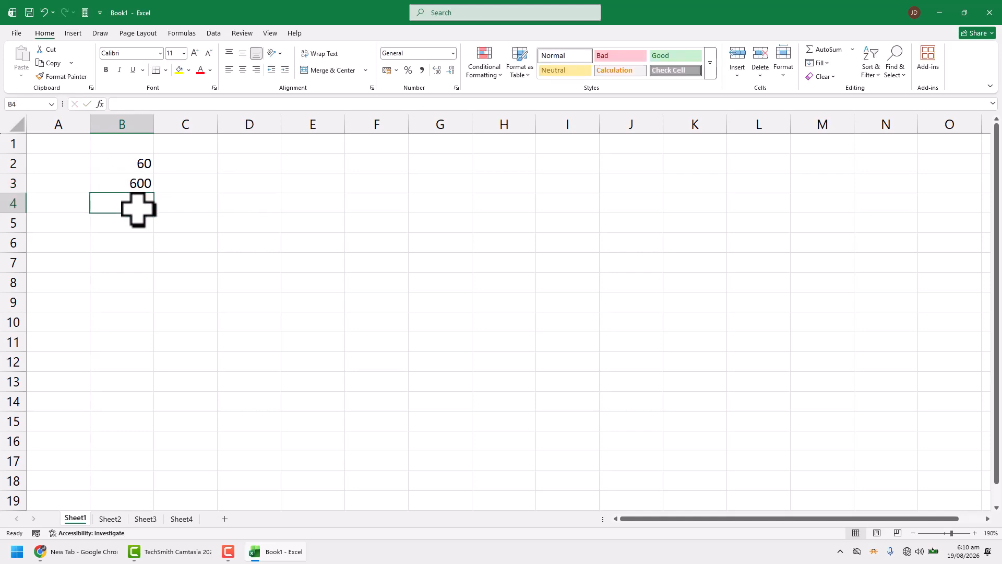
{"action": "double_click", "coordinate": [130, 183]}
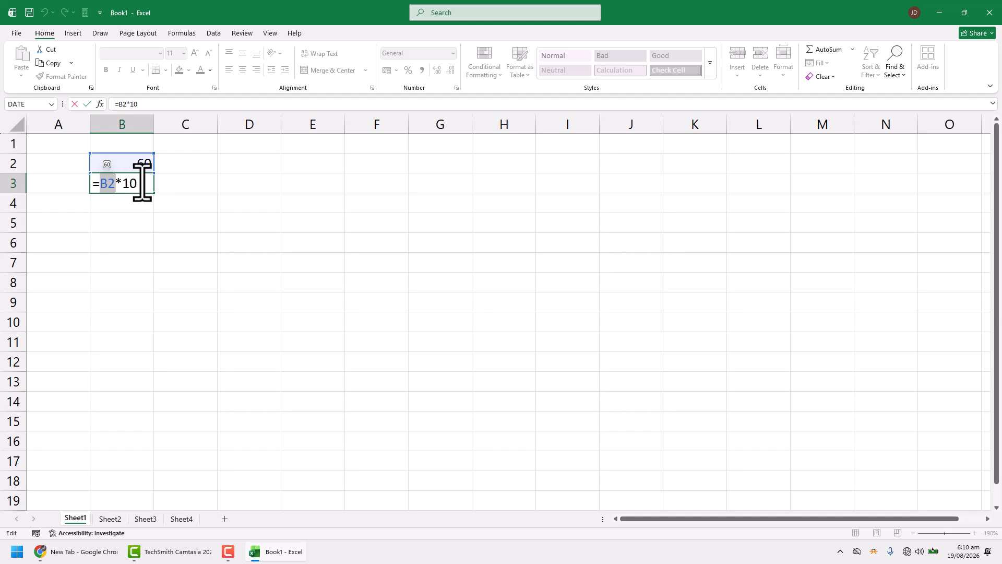
{"action": "key", "text": "Return"}
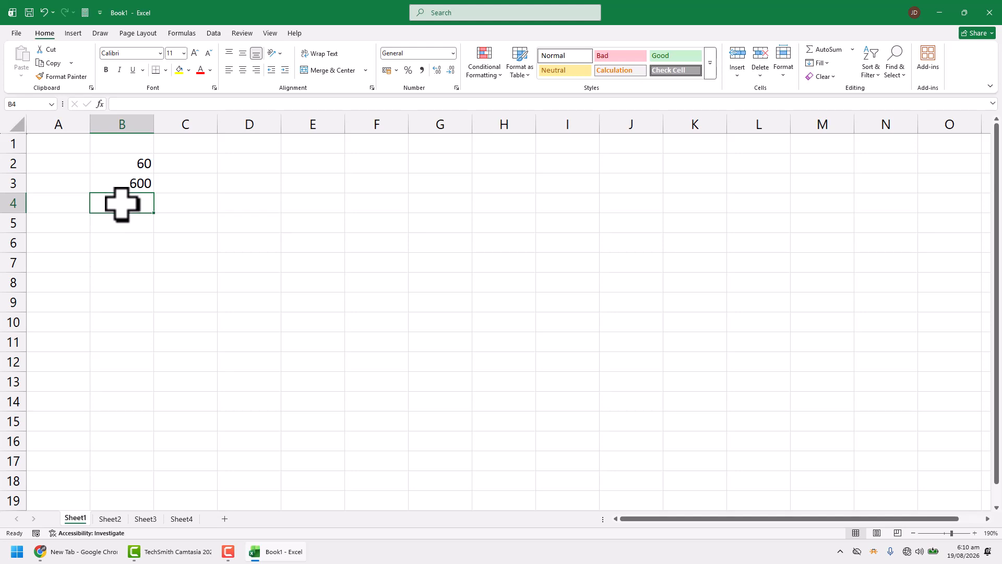
- Multiply the two cells above with the formula =B2*B3 in cell B4, and reopen it to check the references
{"action": "type", "text": "="}
{"action": "left_click", "coordinate": [148, 166]}
{"action": "type", "text": "*"}
{"action": "left_click", "coordinate": [146, 182]}
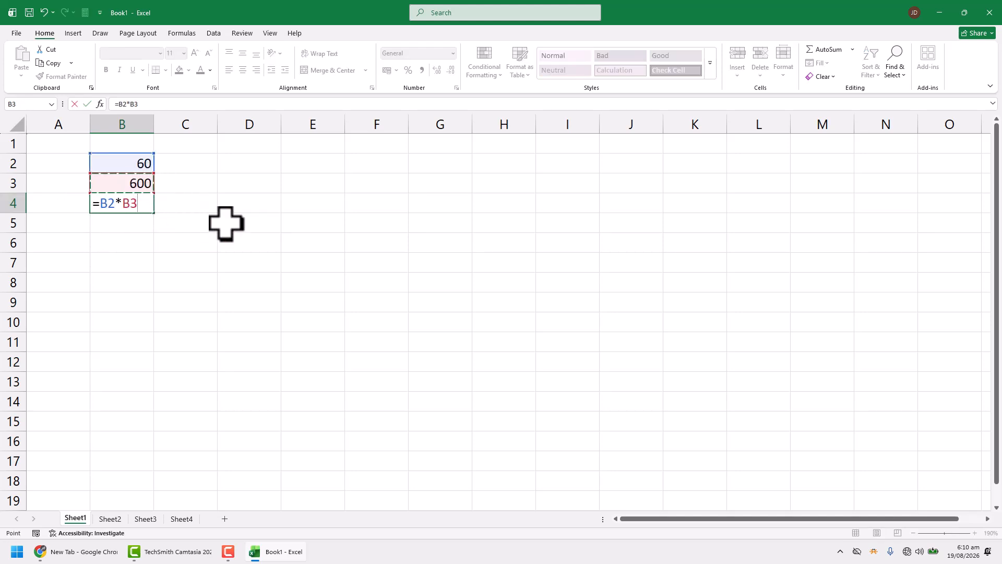
{"action": "key", "text": "Return"}
{"action": "left_click", "coordinate": [130, 203]}
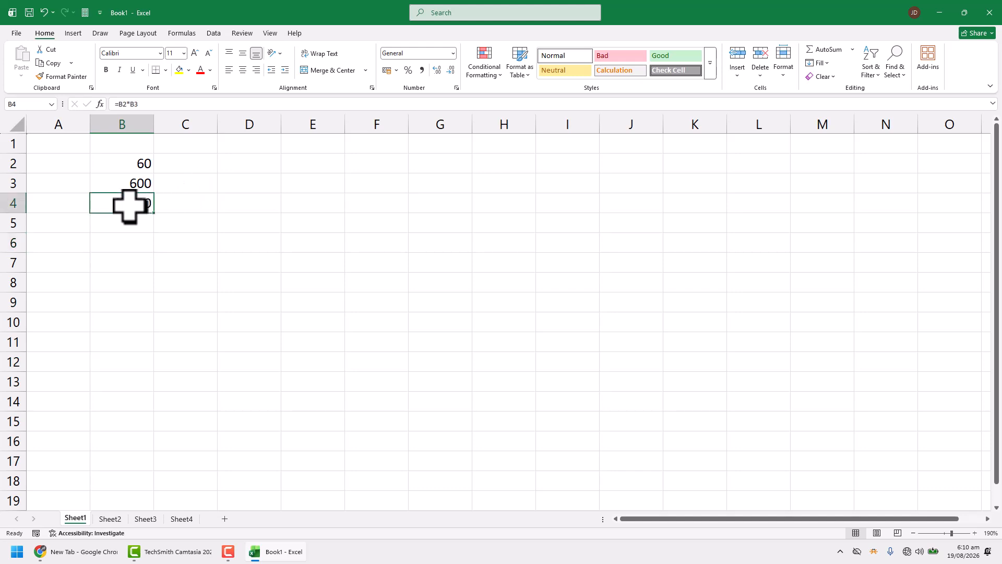
{"action": "double_click", "coordinate": [114, 206]}
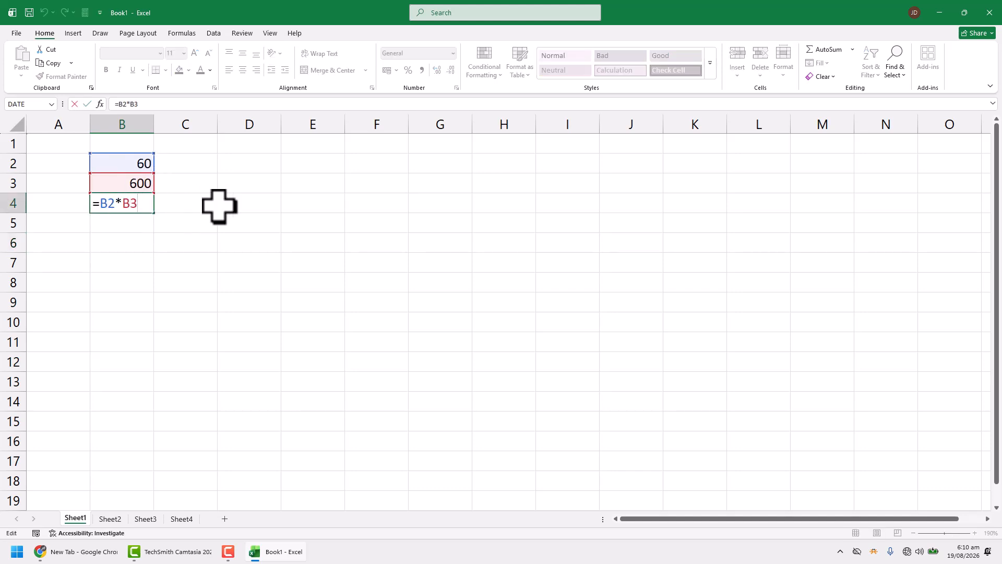
{"action": "key", "text": "Return"}
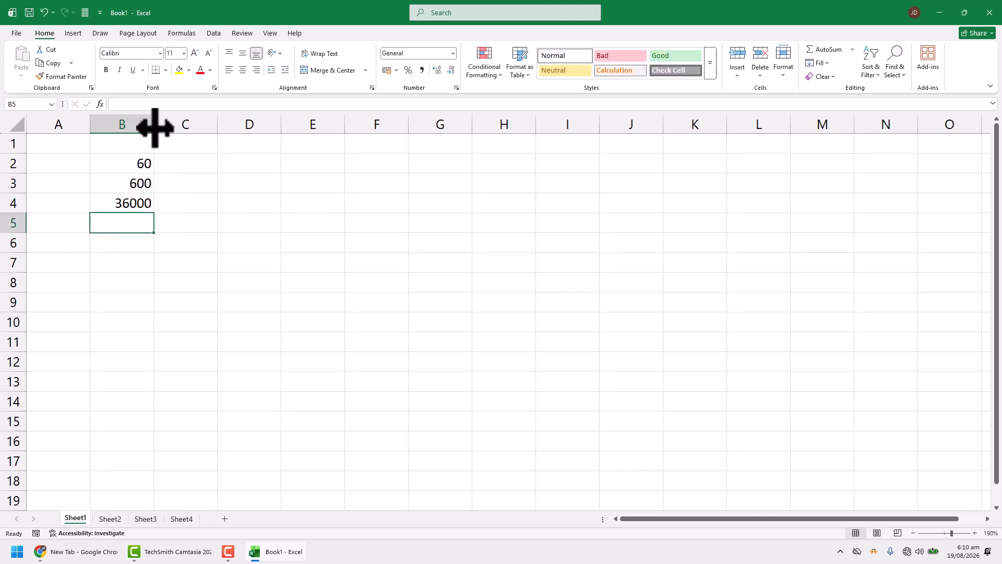
- Widen column B slightly and enter the formula =B3*5-(2+8) in cell B5
{"action": "left_click_drag", "start_coordinate": [154, 125], "coordinate": [185, 125]}
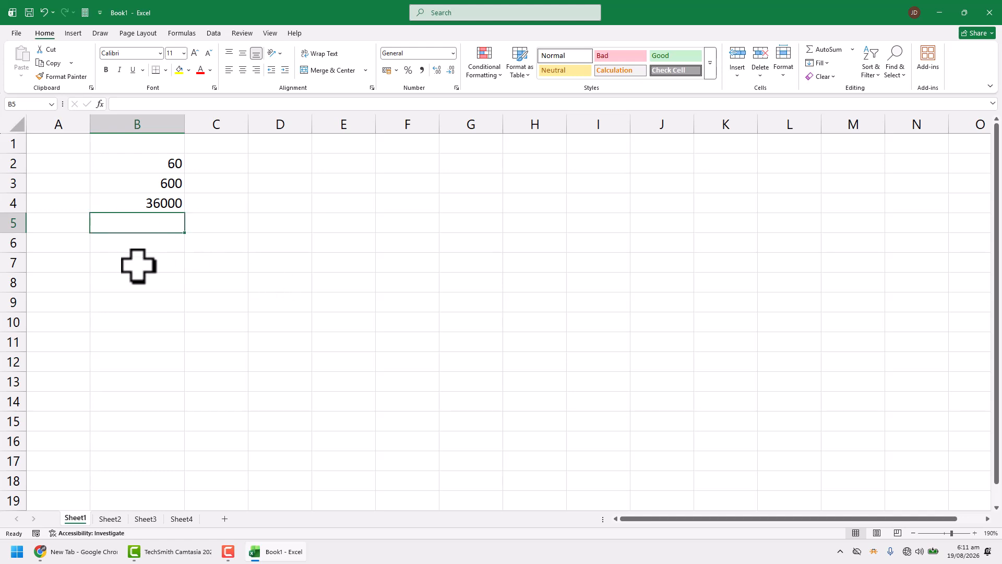
{"action": "type", "text": "="}
{"action": "left_click", "coordinate": [163, 183]}
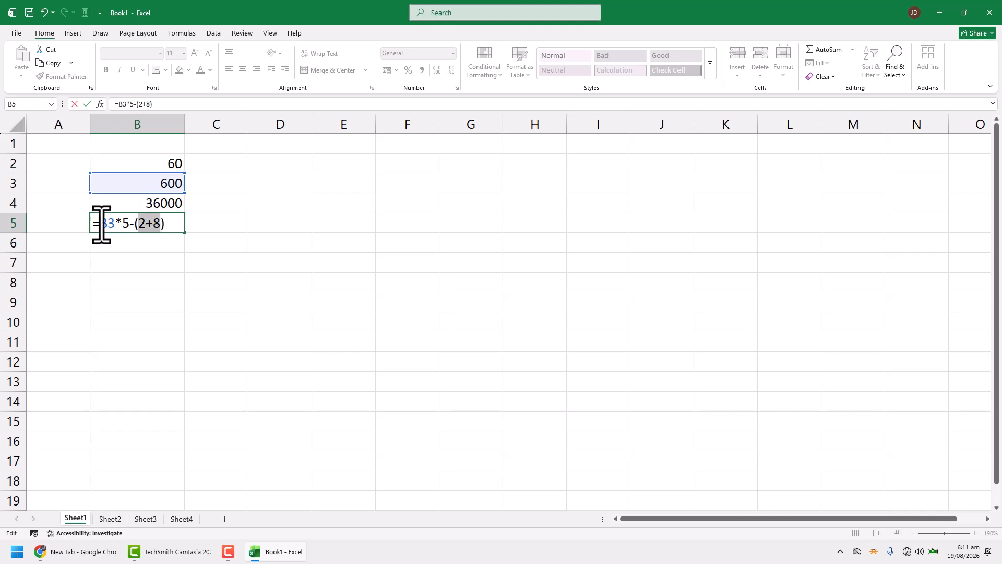
{"action": "left_click_drag", "start_coordinate": [102, 224], "coordinate": [125, 225]}
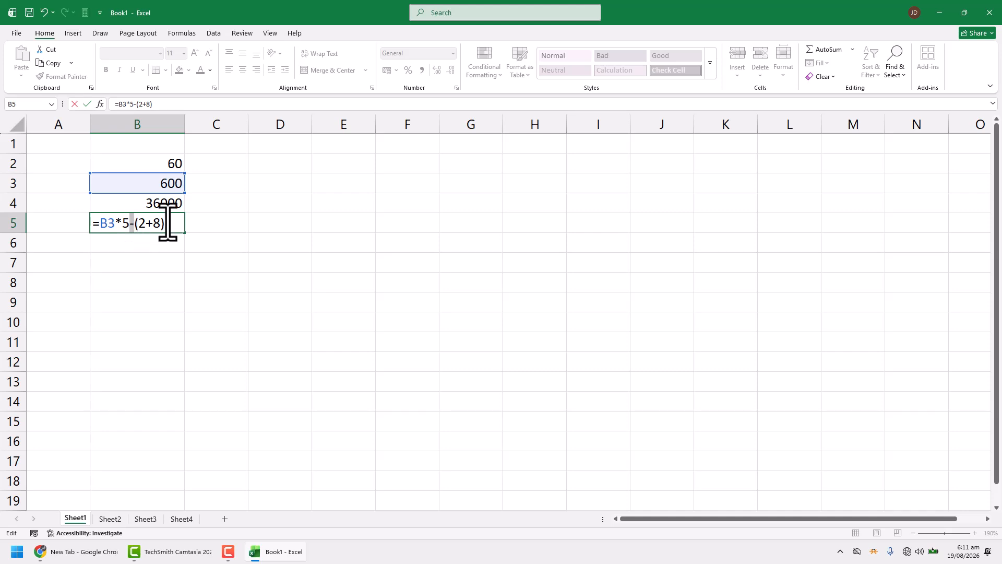
{"action": "key", "text": "Return"}
- Review the formulas stored in cells B5, B2 and B4 without changing them
{"action": "left_click", "coordinate": [164, 222]}
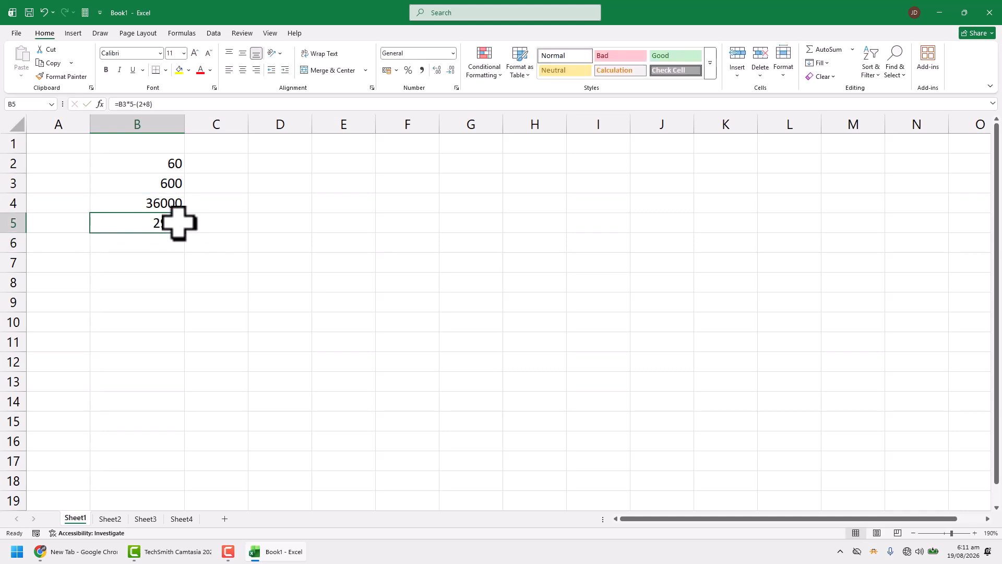
{"action": "double_click", "coordinate": [157, 224]}
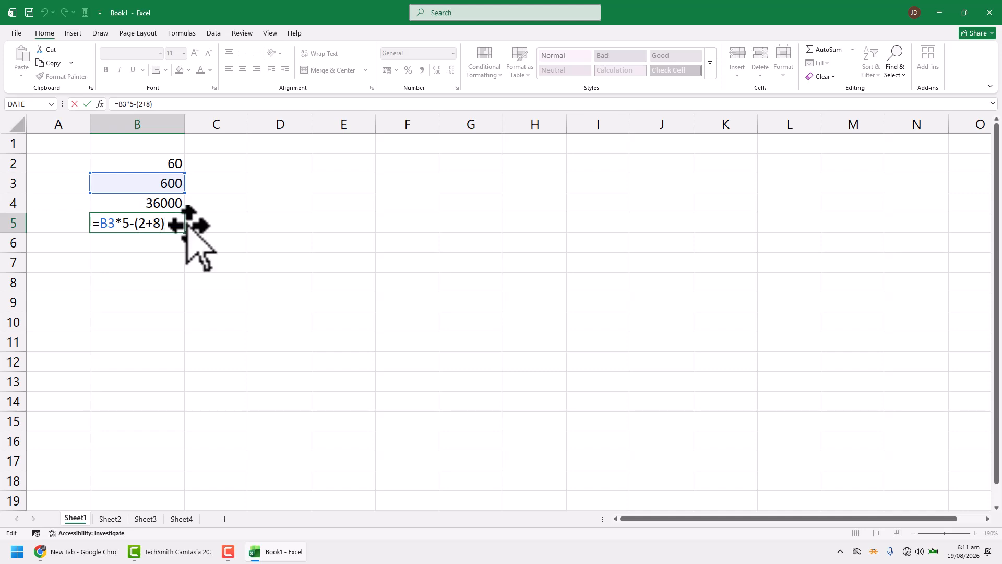
{"action": "key", "text": "Return"}
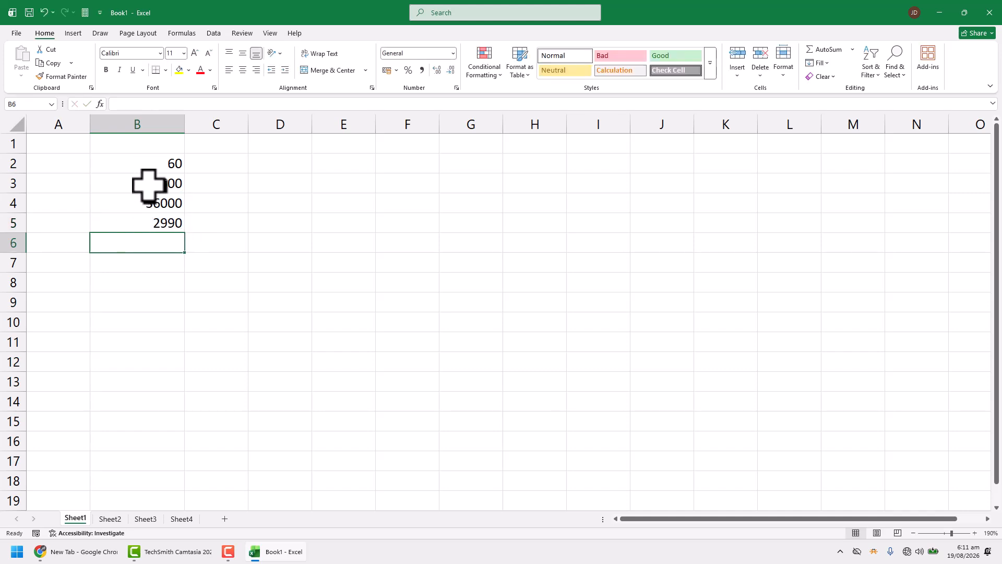
{"action": "left_click", "coordinate": [144, 166]}
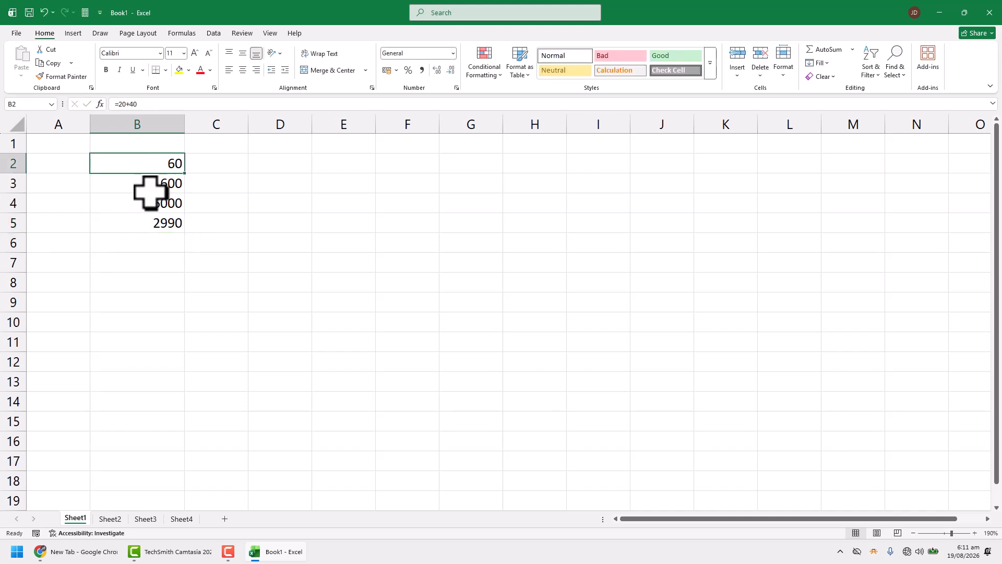
{"action": "double_click", "coordinate": [151, 209]}
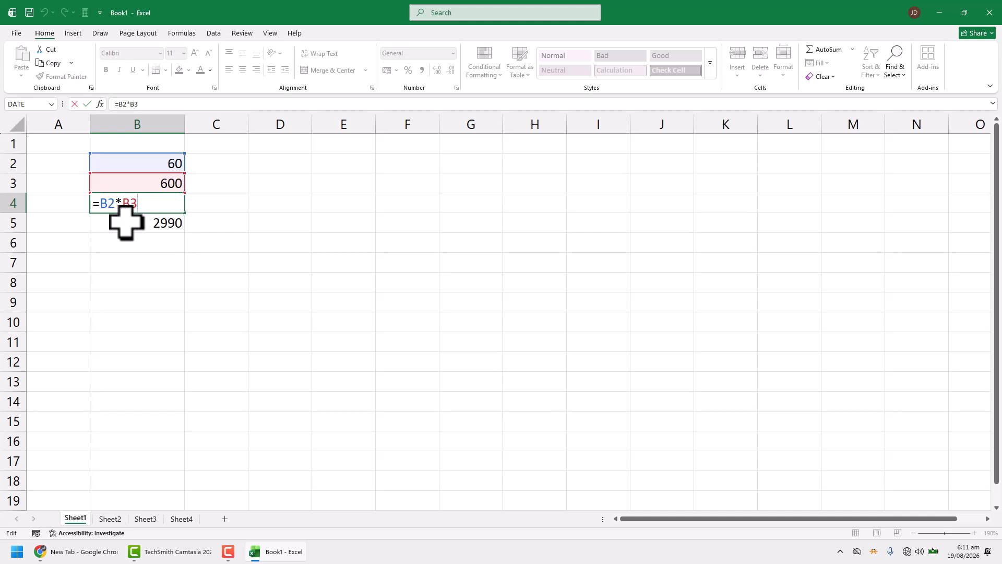
{"action": "key", "text": "Escape"}
{"action": "left_click", "coordinate": [108, 242]}
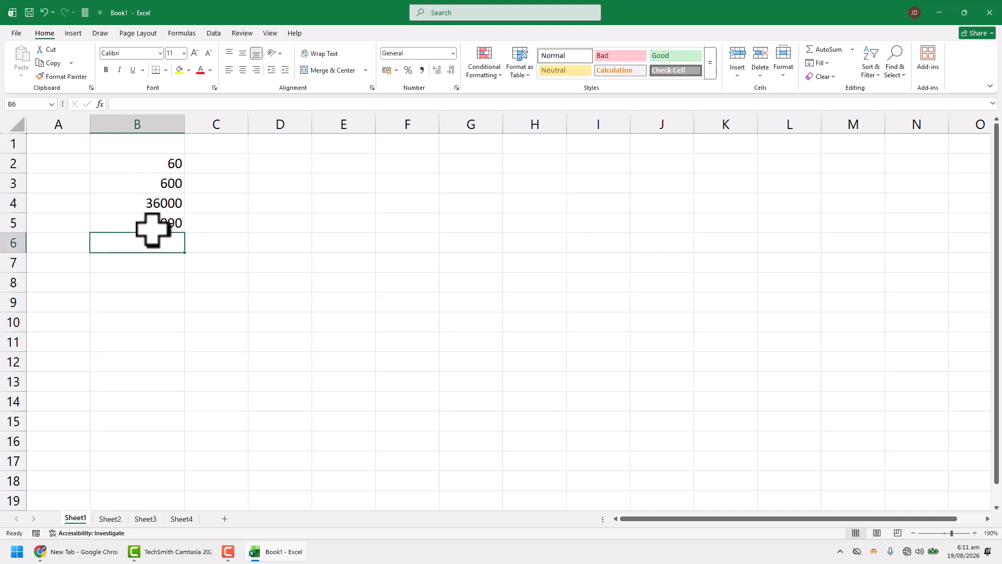
{"action": "double_click", "coordinate": [141, 223]}
{"action": "key", "text": "Escape"}
- Enter the formula =AVERAGE(20,30) in cell B6
{"action": "left_click", "coordinate": [119, 244]}
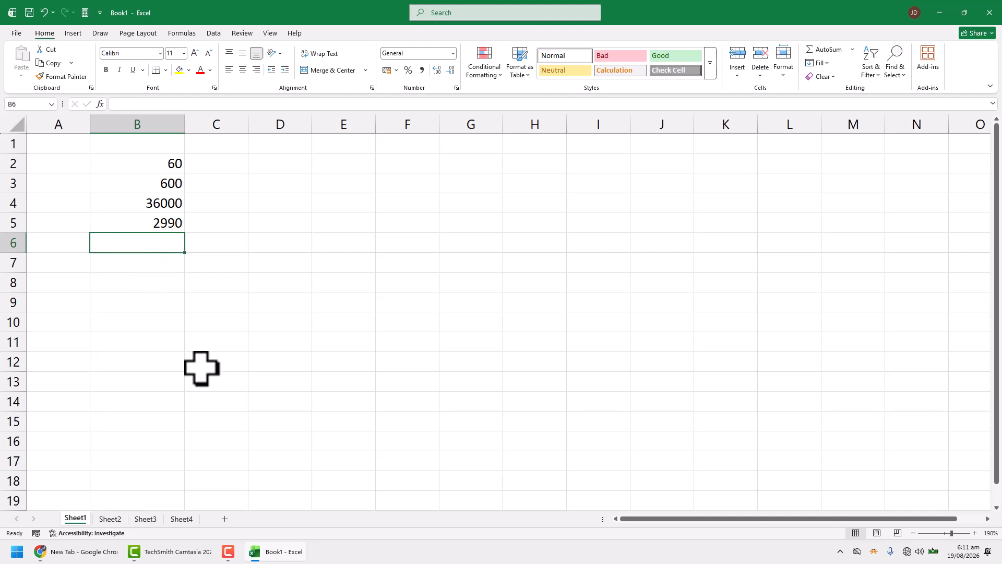
{"action": "type", "text": "=average"}
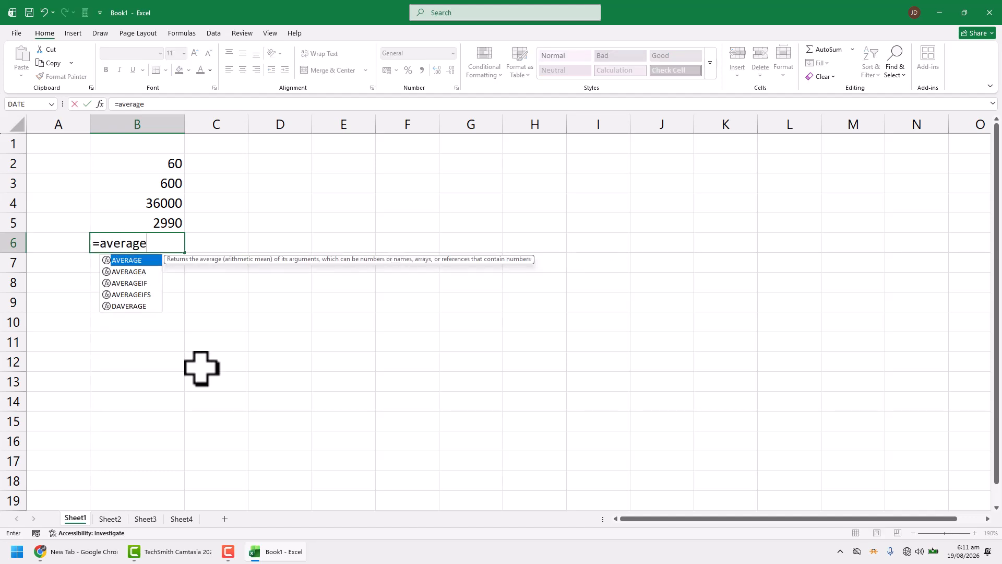
{"action": "type", "text": "(20,"}
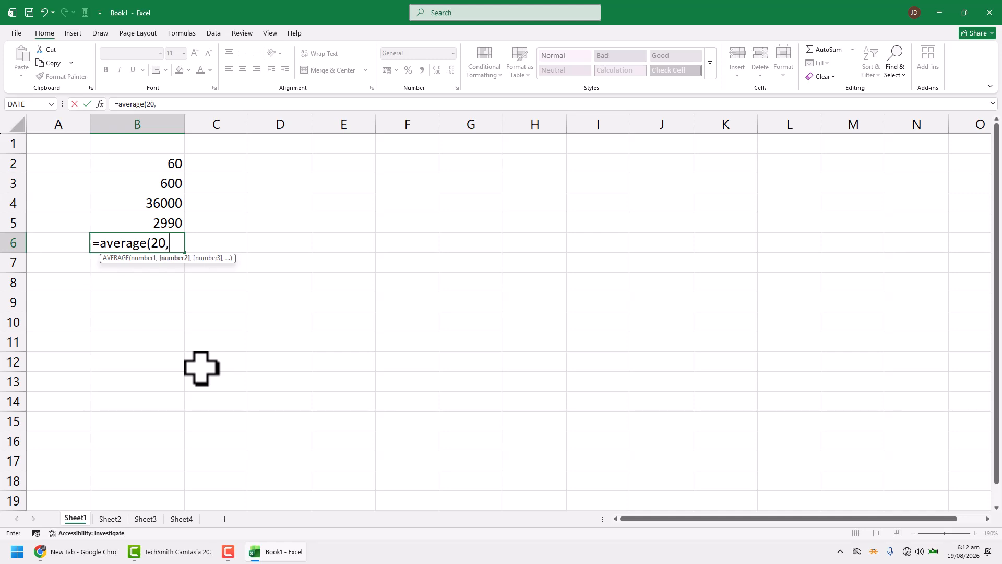
{"action": "type", "text": "30)"}
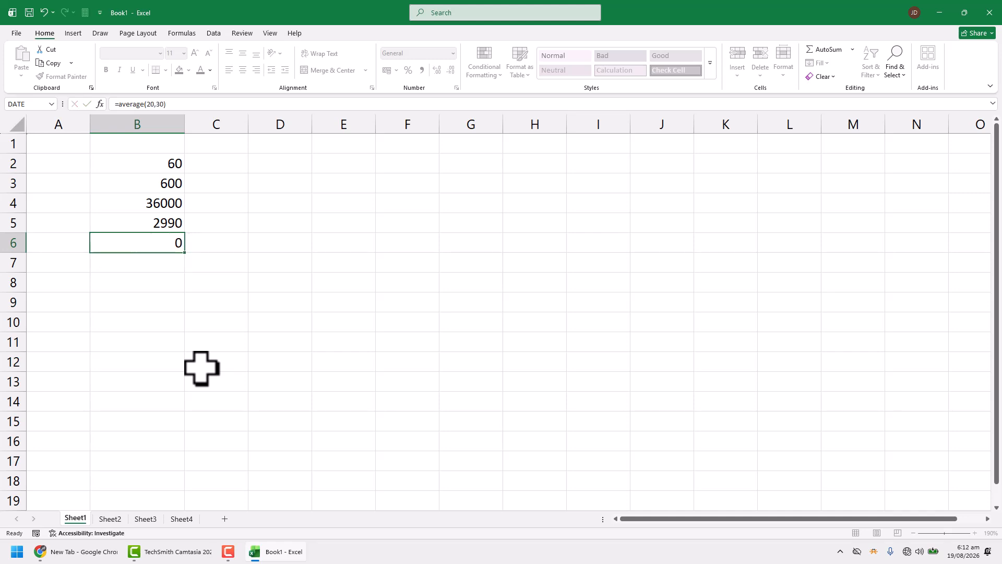
{"action": "key", "text": "Return"}
- Inspect the AVERAGE formula stored in cell B6 without changing it
{"action": "left_click", "coordinate": [141, 242]}
{"action": "double_click", "coordinate": [117, 249]}
{"action": "double_click", "coordinate": [120, 243]}
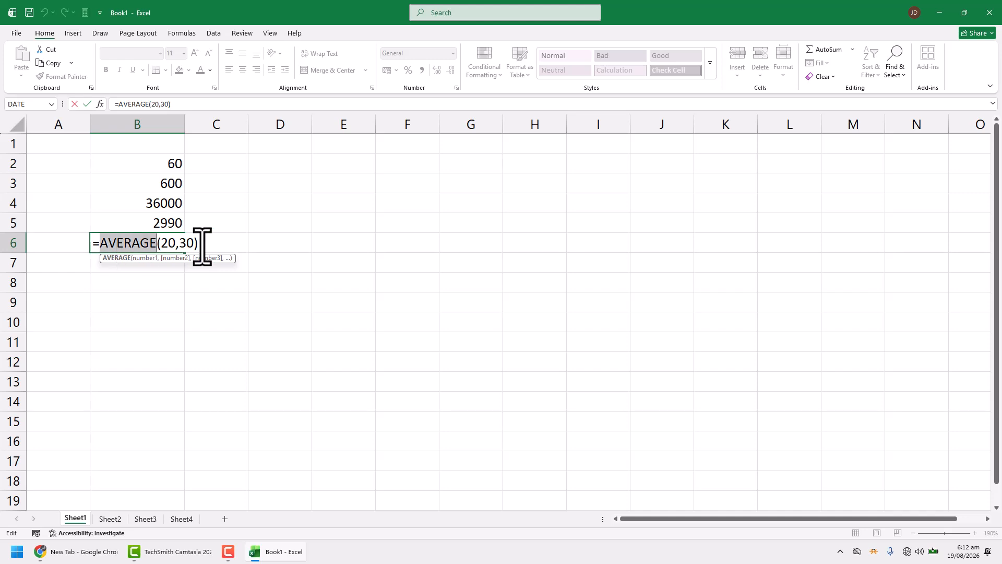
{"action": "key", "text": "Return"}
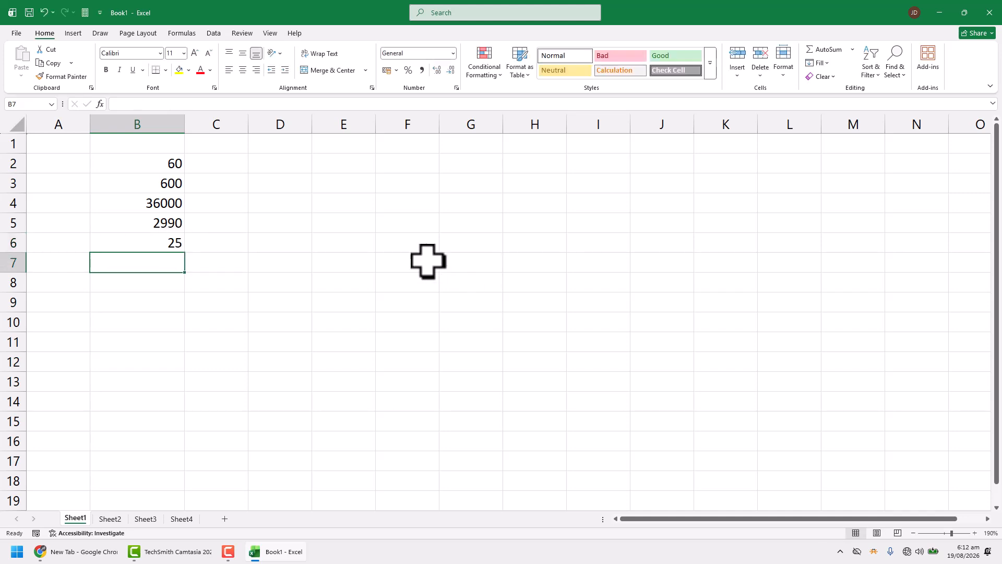
{"action": "left_click", "coordinate": [171, 245]}
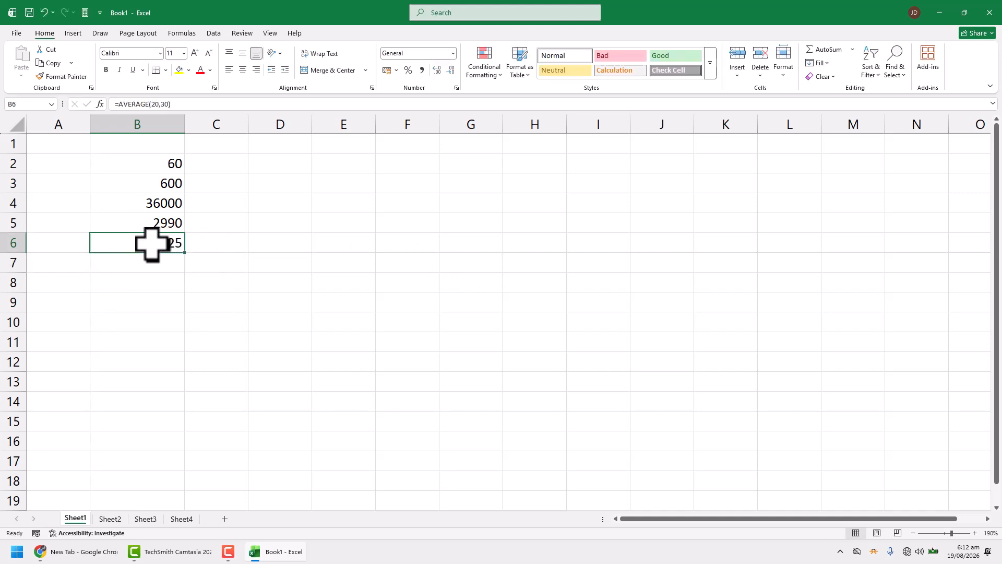
- Enter the numbers 1 to 5 down cells A1 to A5
{"action": "left_click", "coordinate": [61, 148]}
{"action": "type", "text": "1"}
{"action": "key", "text": "Return"}
{"action": "type", "text": "2"}
{"action": "key", "text": "Return"}
{"action": "type", "text": "3"}
{"action": "key", "text": "Return"}
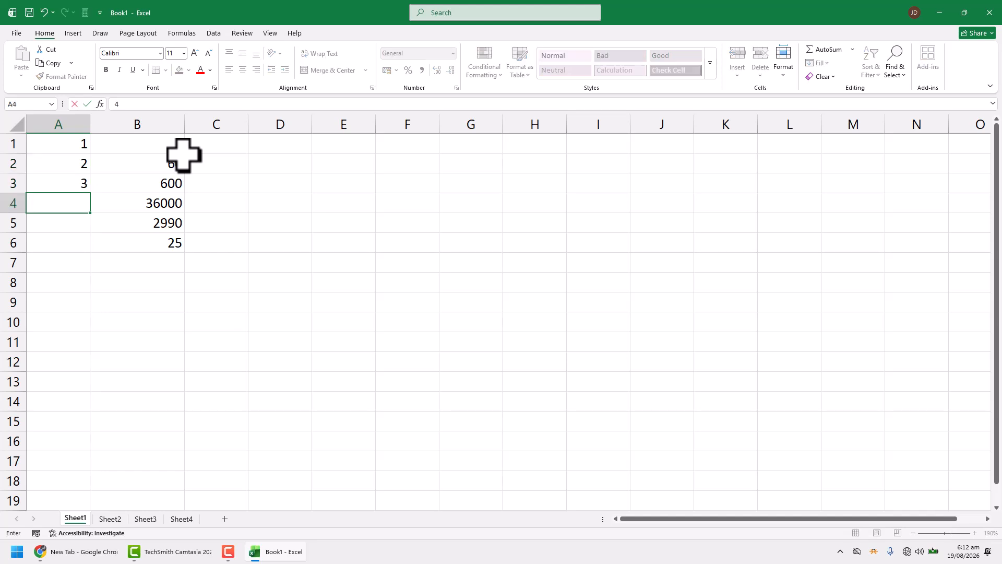
{"action": "type", "text": "4 5"}
{"action": "key", "text": "Return"}
- Average the numbers in A1 to A5 with the formula =AVERAGE(A1:A5) in cell A6
{"action": "left_click_drag", "start_coordinate": [58, 144], "coordinate": [61, 184]}
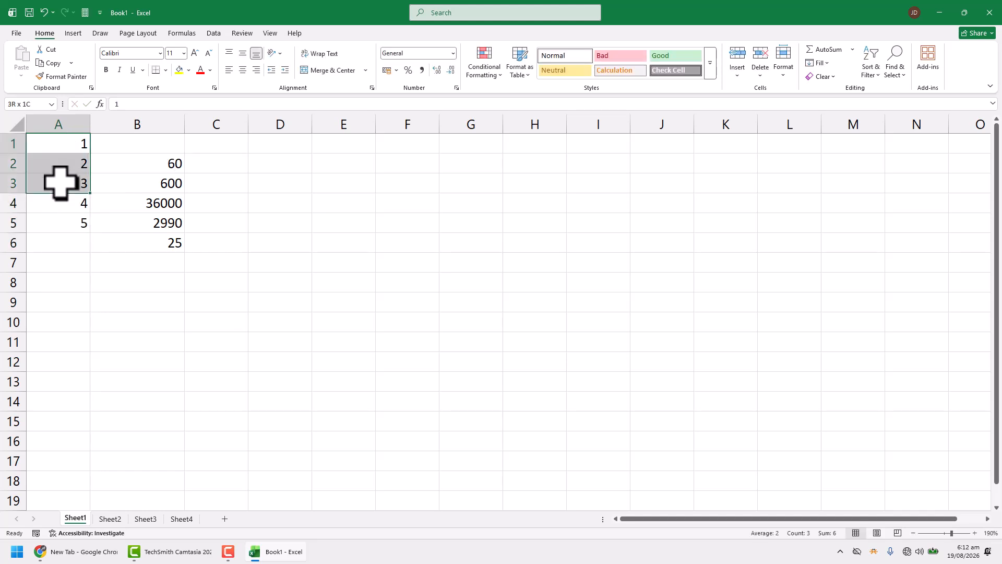
{"action": "left_click", "coordinate": [66, 144]}
{"action": "left_click", "coordinate": [77, 226]}
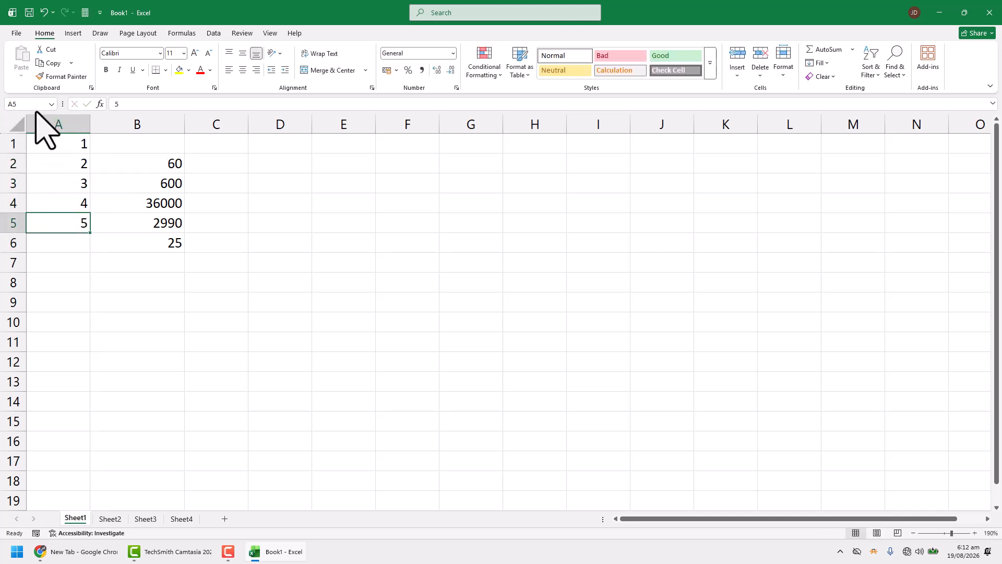
{"action": "left_click_drag", "start_coordinate": [43, 142], "coordinate": [65, 225]}
{"action": "left_click", "coordinate": [65, 244]}
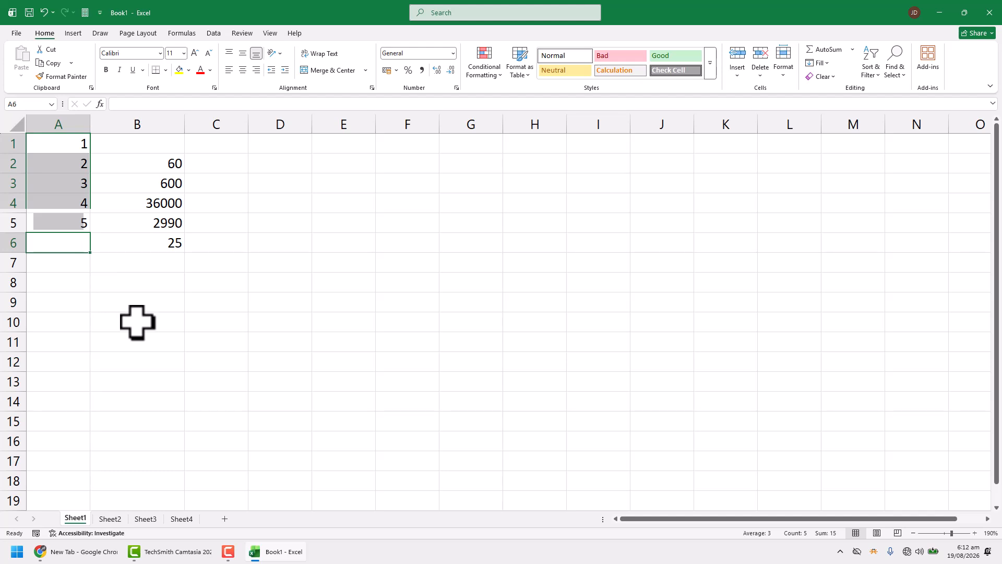
{"action": "type", "text": "=average("}
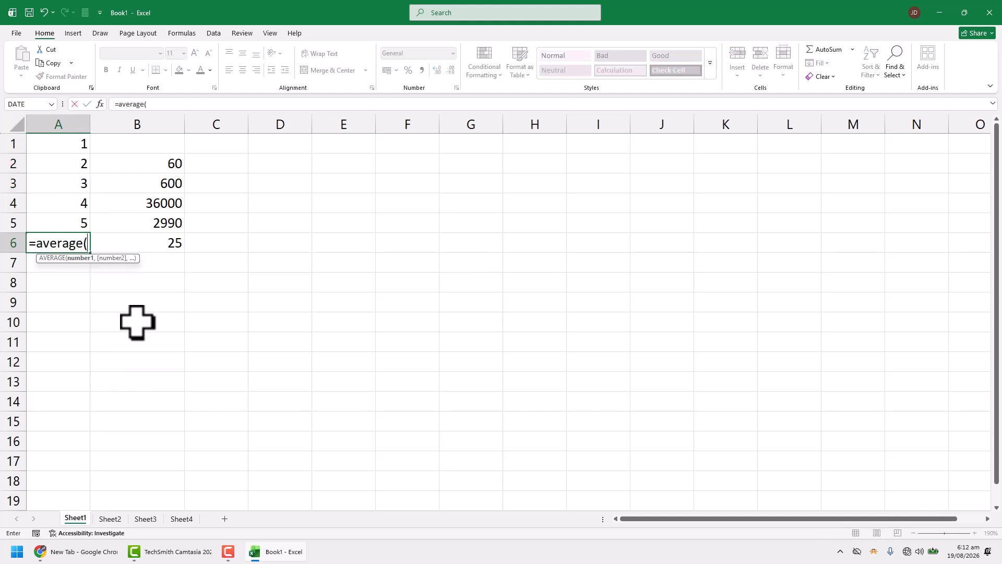
{"action": "left_click_drag", "start_coordinate": [77, 146], "coordinate": [71, 230]}
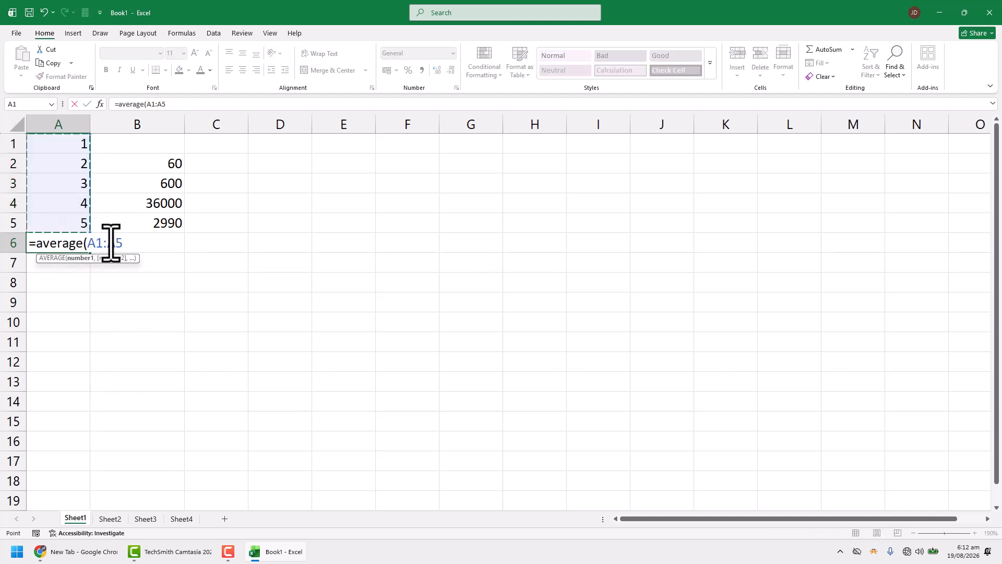
{"action": "type", "text": ")"}
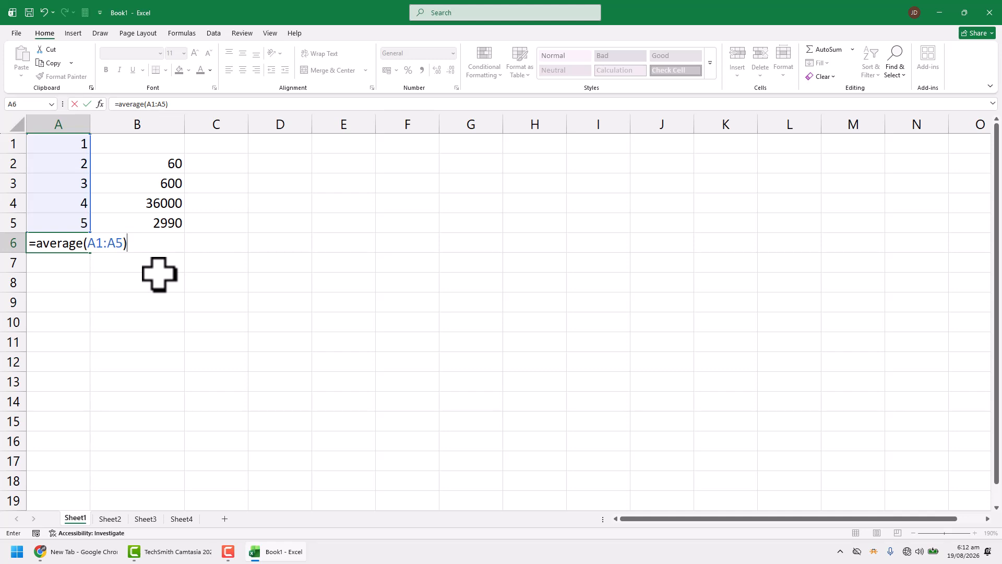
{"action": "key", "text": "Return"}
{"action": "key", "text": "Up"}
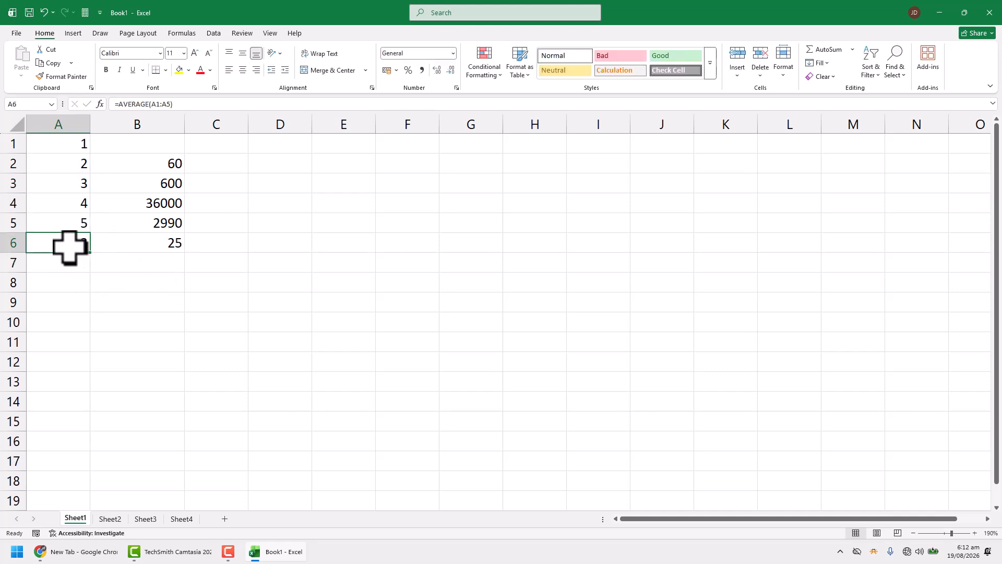
- Try MAX in place of AVERAGE in the A6 formula for A1:A5, and clear the cell after checking it
{"action": "double_click", "coordinate": [60, 243]}
{"action": "double_click", "coordinate": [56, 242]}
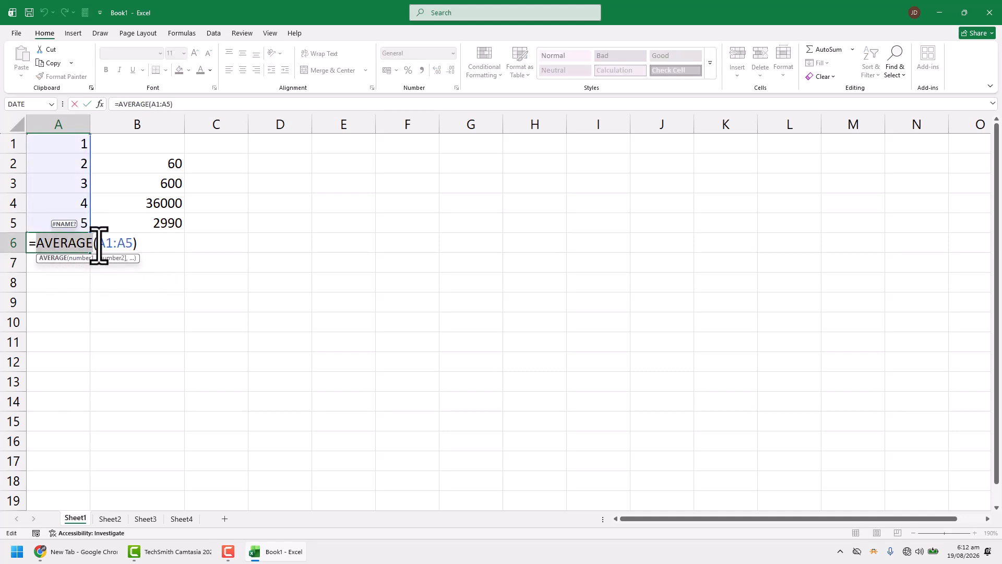
{"action": "type", "text": "max"}
{"action": "key", "text": "Return"}
{"action": "left_click", "coordinate": [60, 246]}
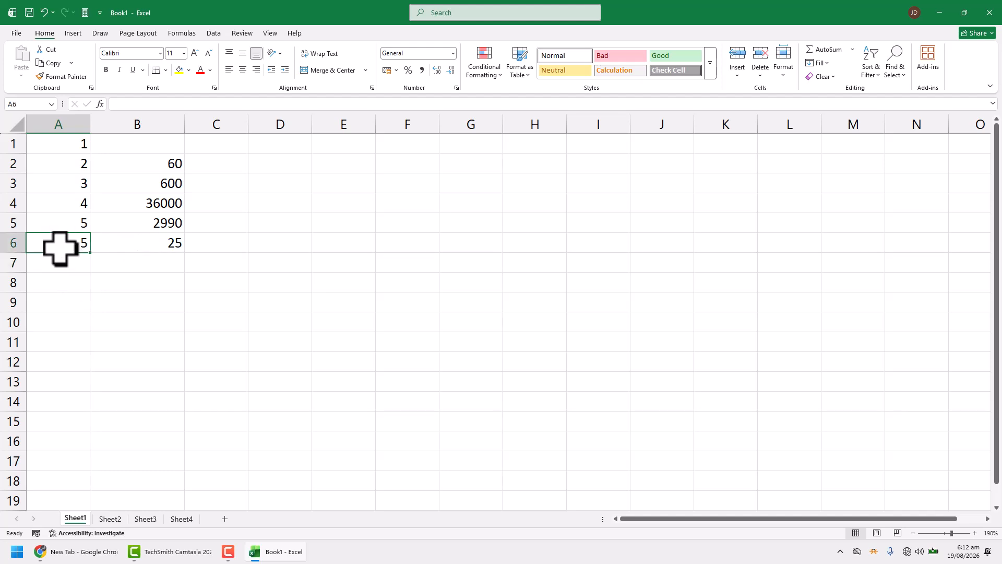
{"action": "double_click", "coordinate": [60, 245]}
{"action": "key", "text": "Escape"}
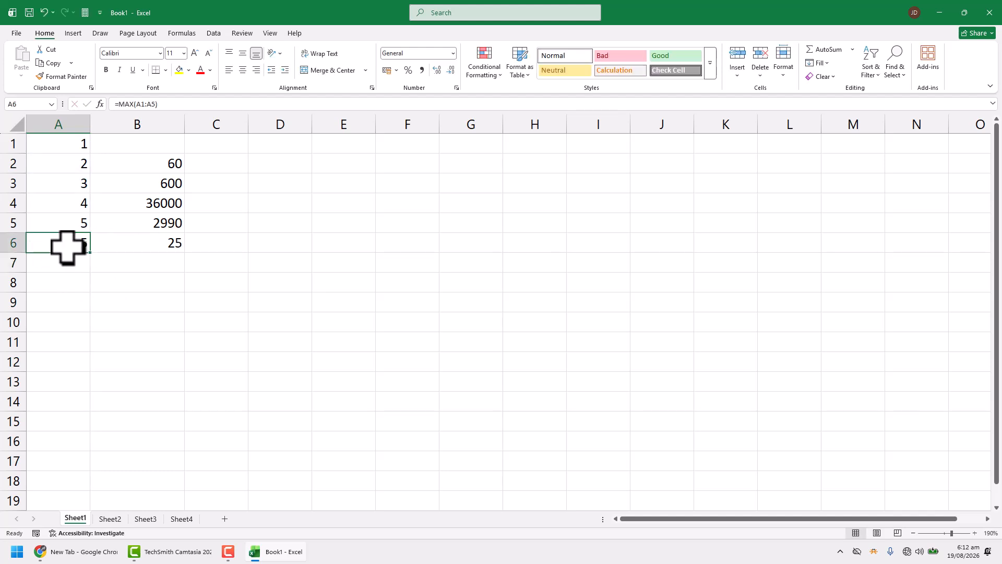
{"action": "key", "text": "Delete"}
- Continue the number list in column A by entering 6 to 10 down cells A6 to A10
{"action": "left_click", "coordinate": [65, 229]}
{"action": "left_click_drag", "start_coordinate": [63, 147], "coordinate": [63, 228]}
{"action": "left_click", "coordinate": [65, 244]}
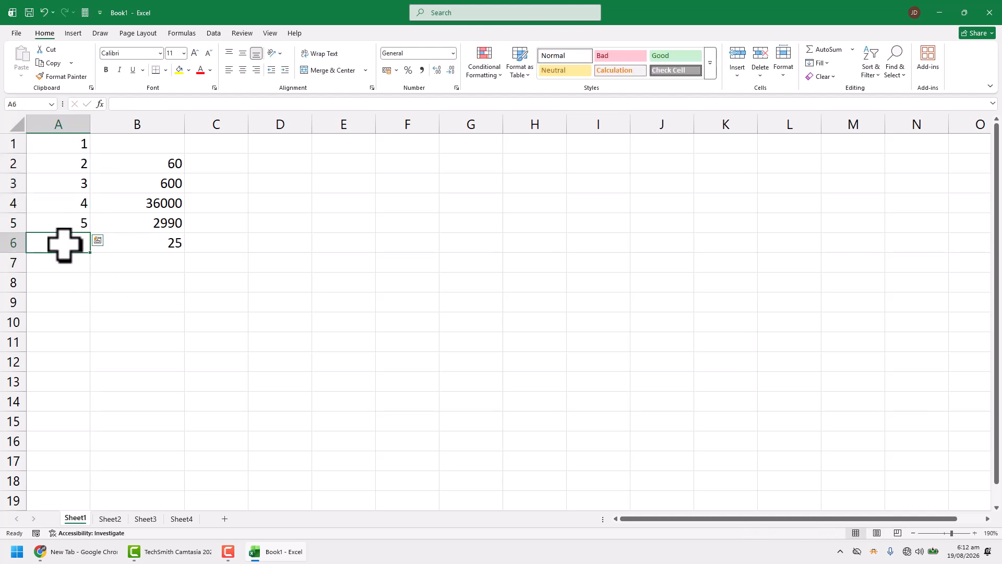
{"action": "type", "text": "6"}
{"action": "key", "text": "Return"}
{"action": "key", "text": "Return"}
{"action": "key", "text": "Up"}
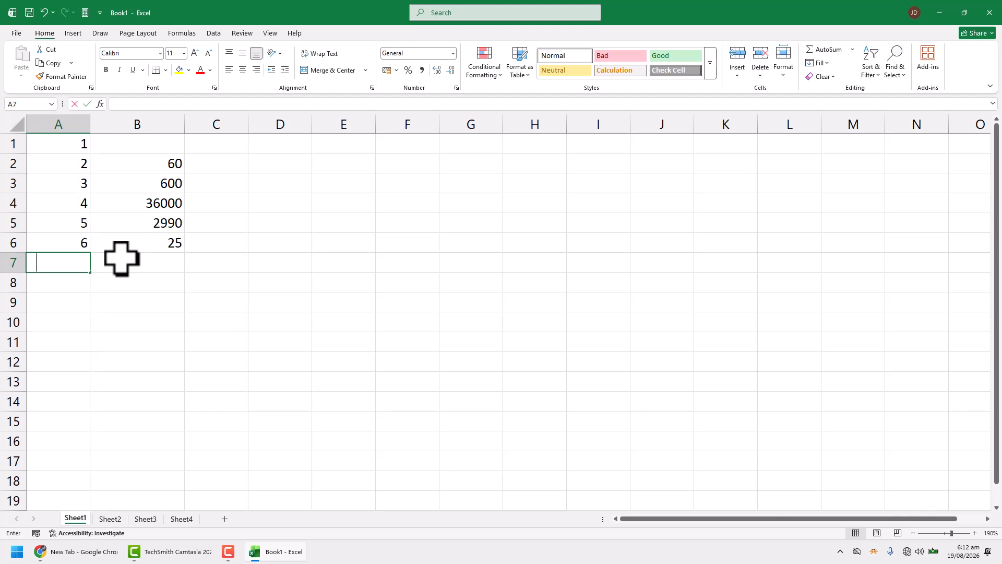
{"action": "type", "text": "7"}
{"action": "key", "text": "Return"}
{"action": "type", "text": "8"}
{"action": "key", "text": "Return"}
{"action": "type", "text": "9"}
{"action": "key", "text": "Return"}
{"action": "type", "text": "10"}
{"action": "key", "text": "Return"}
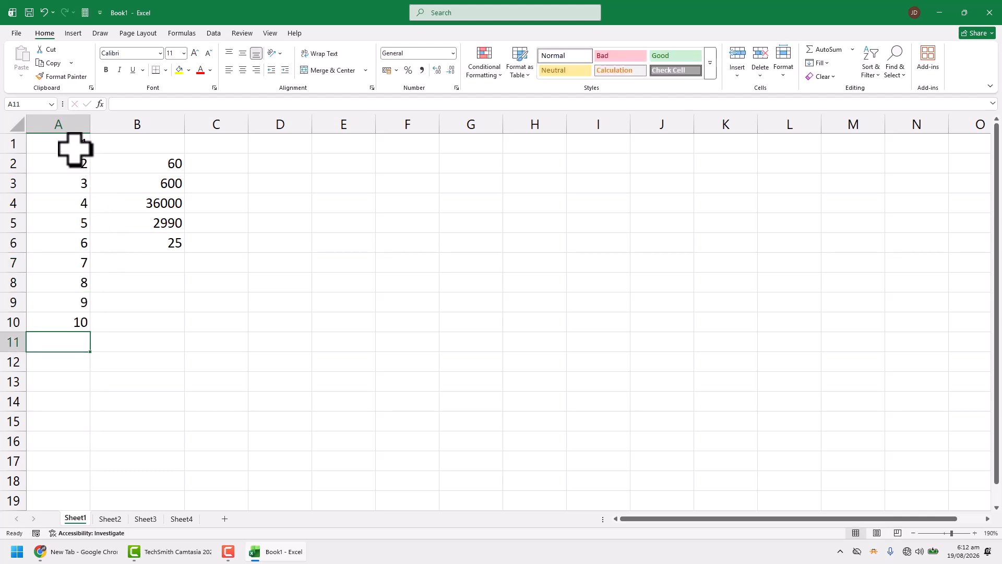
- Open Insert Function for cell A11 and view the AVERAGE description among the Most Recently Used functions
{"action": "left_click", "coordinate": [99, 104]}
{"action": "left_click", "coordinate": [446, 237]}
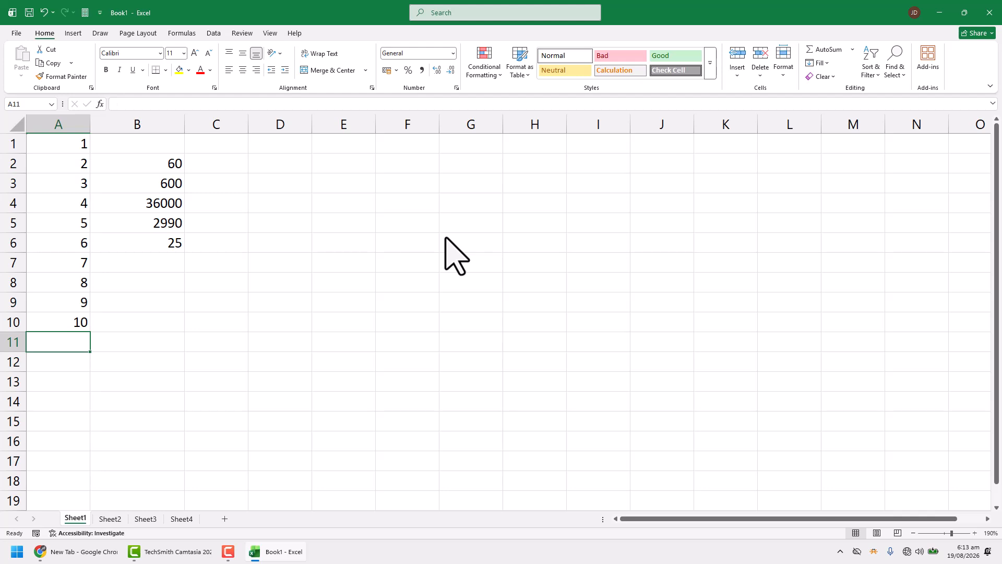
{"action": "key", "text": "shift+F3"}
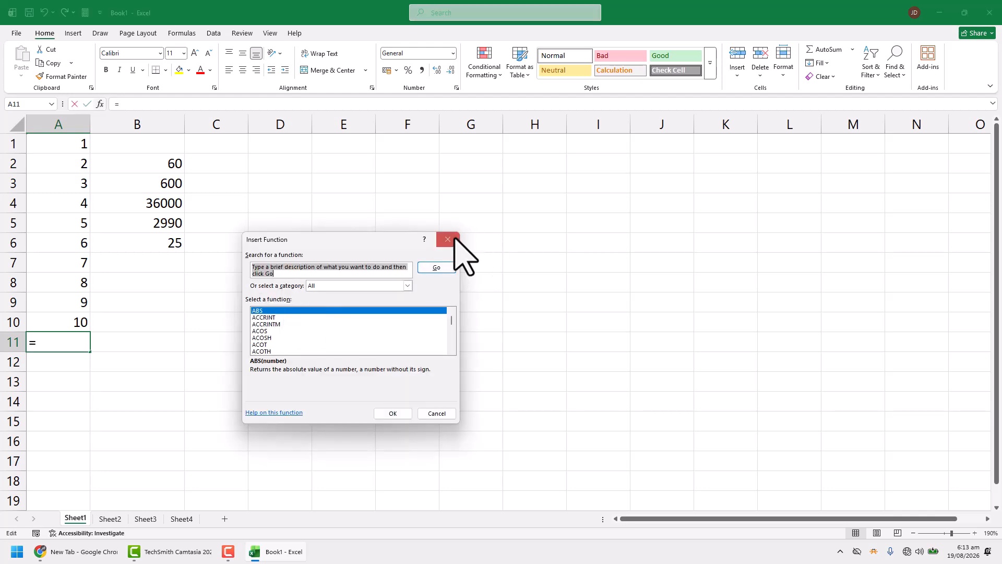
{"action": "left_click_drag", "start_coordinate": [346, 240], "coordinate": [339, 182]}
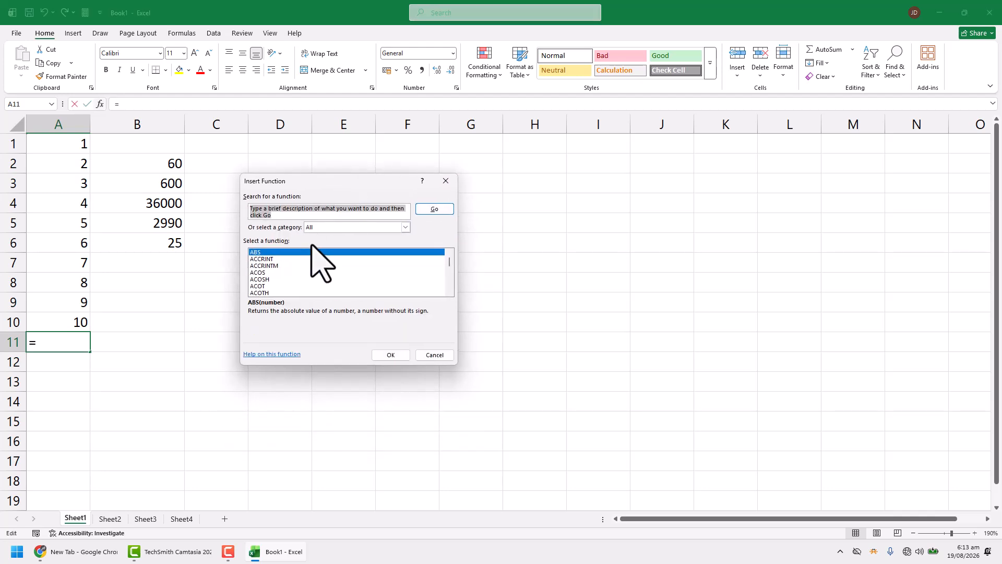
{"action": "left_click", "coordinate": [376, 227]}
{"action": "left_click", "coordinate": [329, 238]}
{"action": "left_click", "coordinate": [277, 265]}
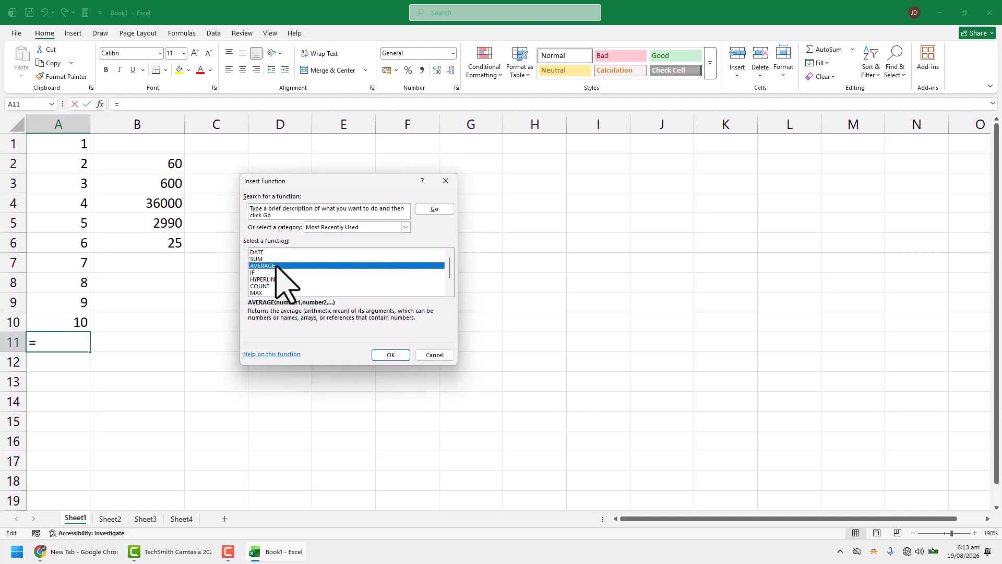
- Browse all available functions, read the description of COUNT, and close the function list without inserting anything
{"action": "left_click", "coordinate": [335, 229]}
{"action": "left_click", "coordinate": [334, 243]}
{"action": "scroll", "coordinate": [281, 269], "scroll_direction": "down", "scroll_amount": 5}
{"action": "left_click", "coordinate": [281, 293]}
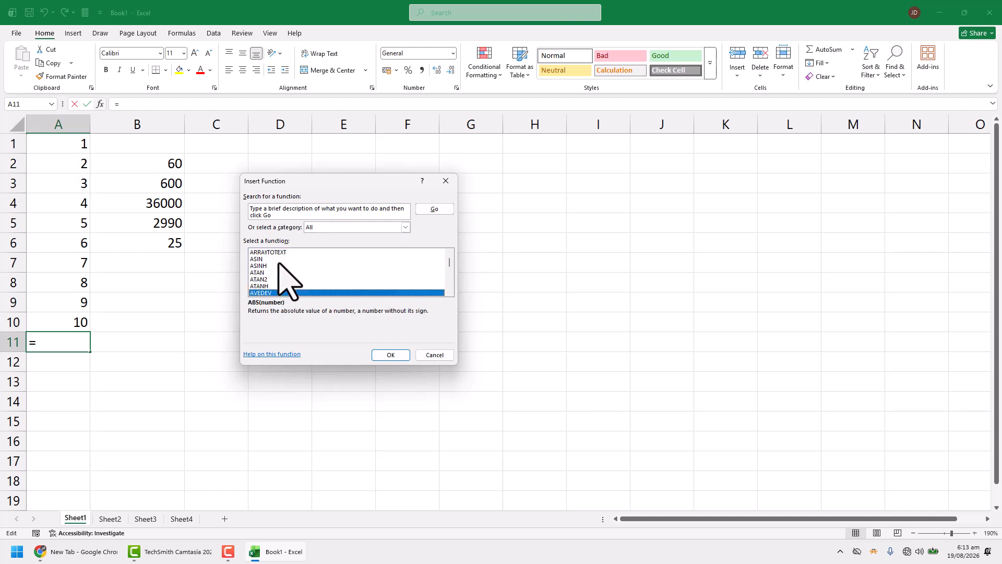
{"action": "key", "text": "t"}
{"action": "scroll", "coordinate": [305, 292], "scroll_direction": "down", "scroll_amount": 3}
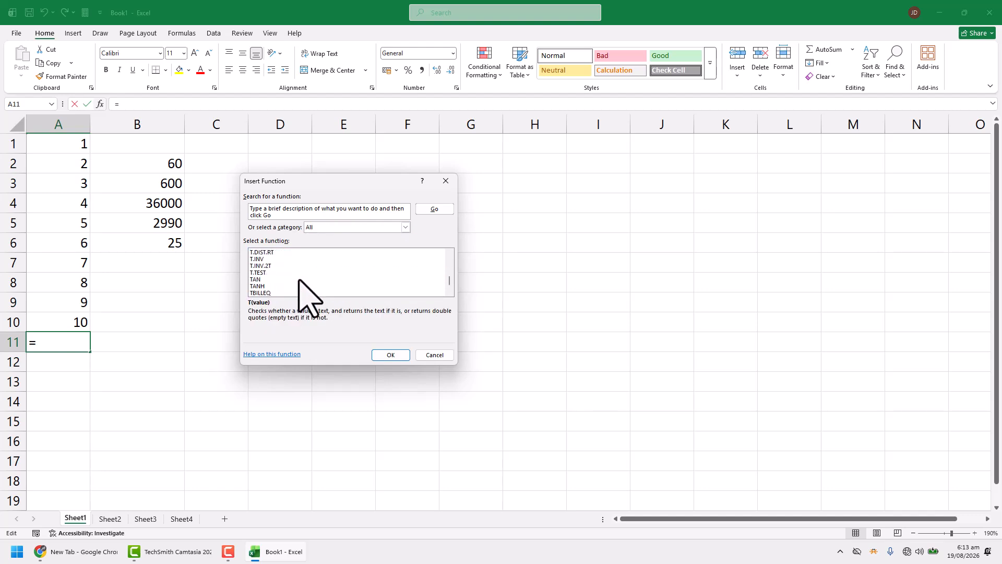
{"action": "type", "text": "c"}
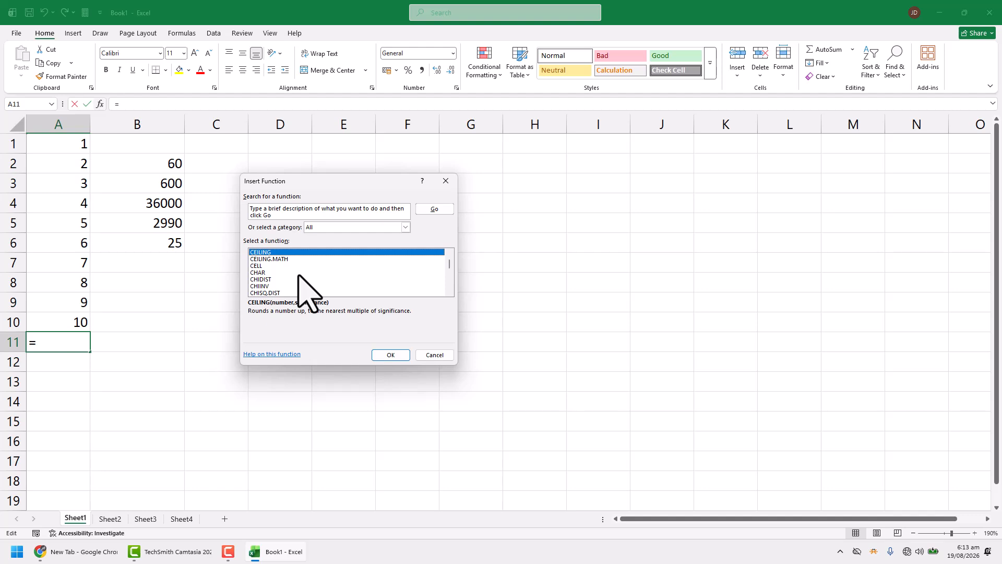
{"action": "type", "text": "ou"}
{"action": "scroll", "coordinate": [327, 281], "scroll_direction": "down", "scroll_amount": 1}
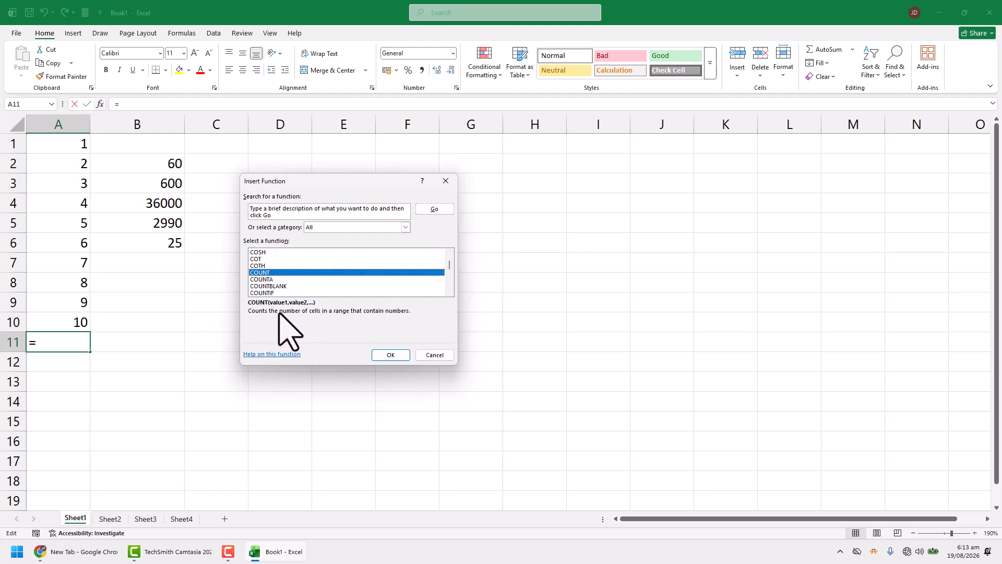
{"action": "left_click", "coordinate": [420, 354]}
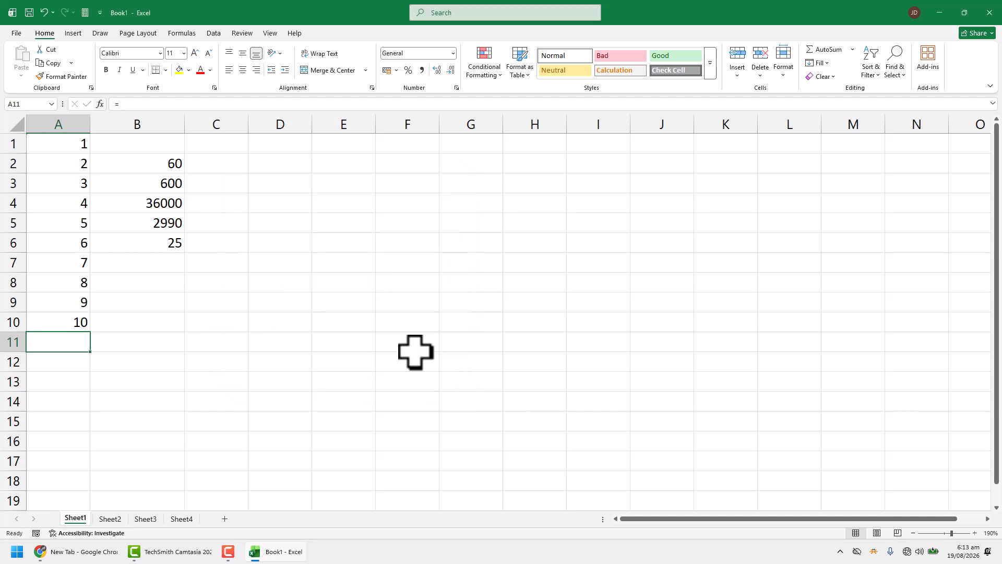
{"action": "type", "text": "=avera"}
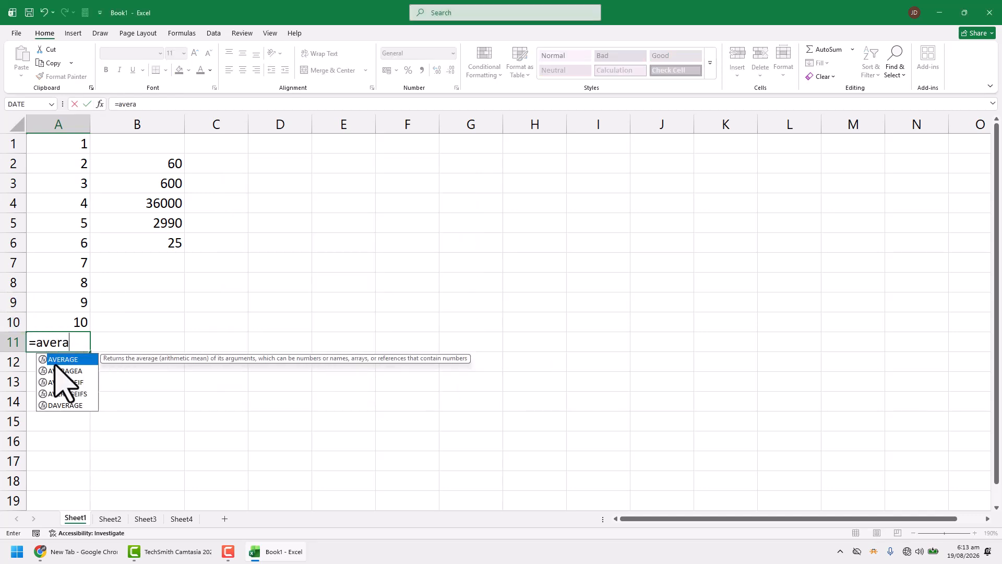
{"action": "double_click", "coordinate": [72, 360]}
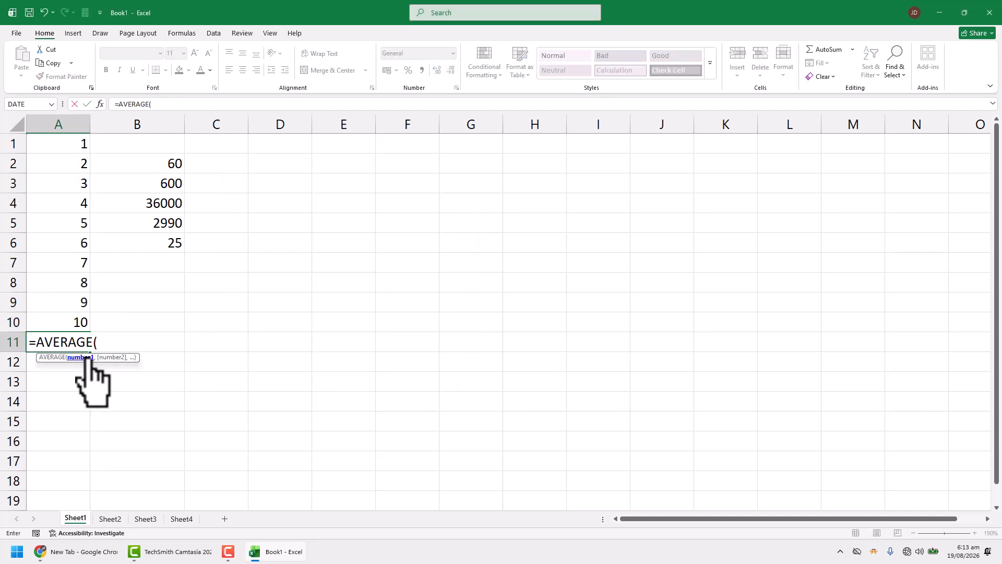
{"action": "left_click", "coordinate": [74, 144]}
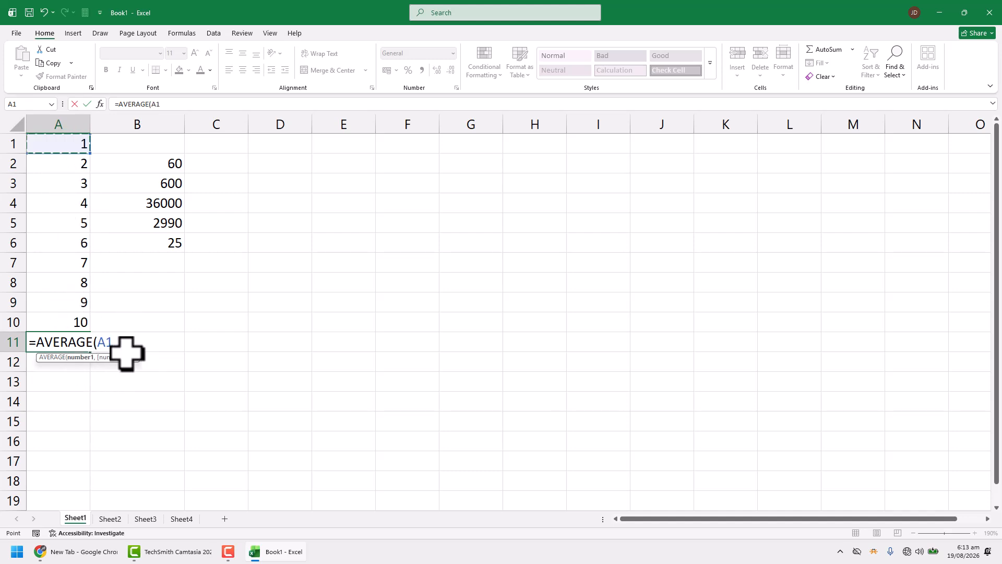
{"action": "key", "text": "Escape"}
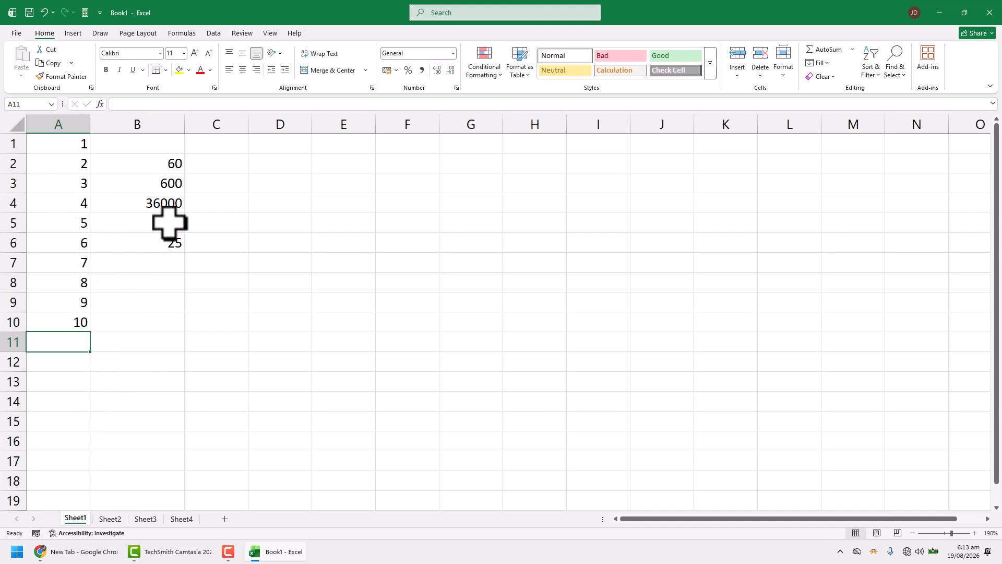
- Review the stored formulas in cells B4 and B2 without changing them
{"action": "left_click", "coordinate": [161, 201]}
{"action": "double_click", "coordinate": [167, 166]}
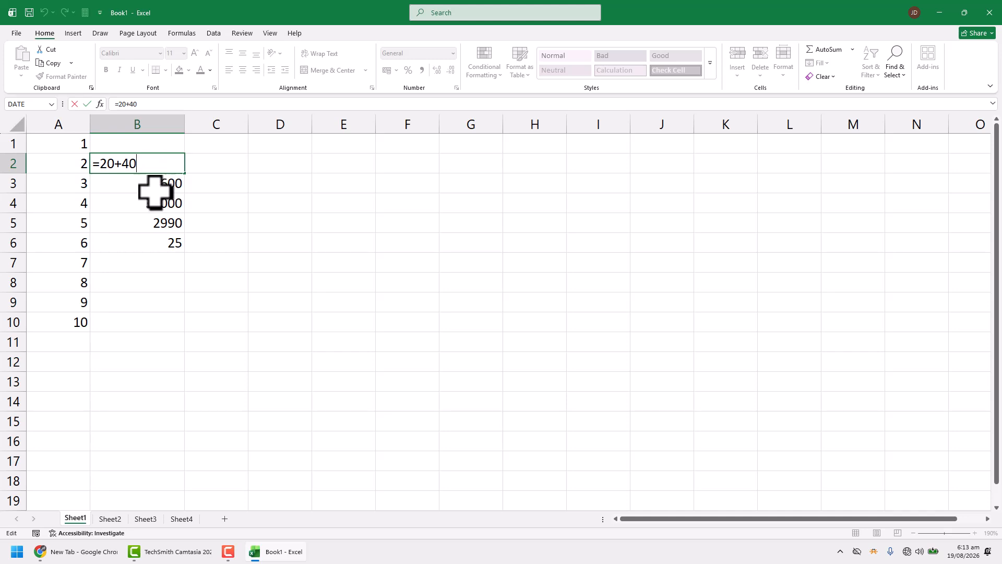
{"action": "key", "text": "ctrl+Return"}
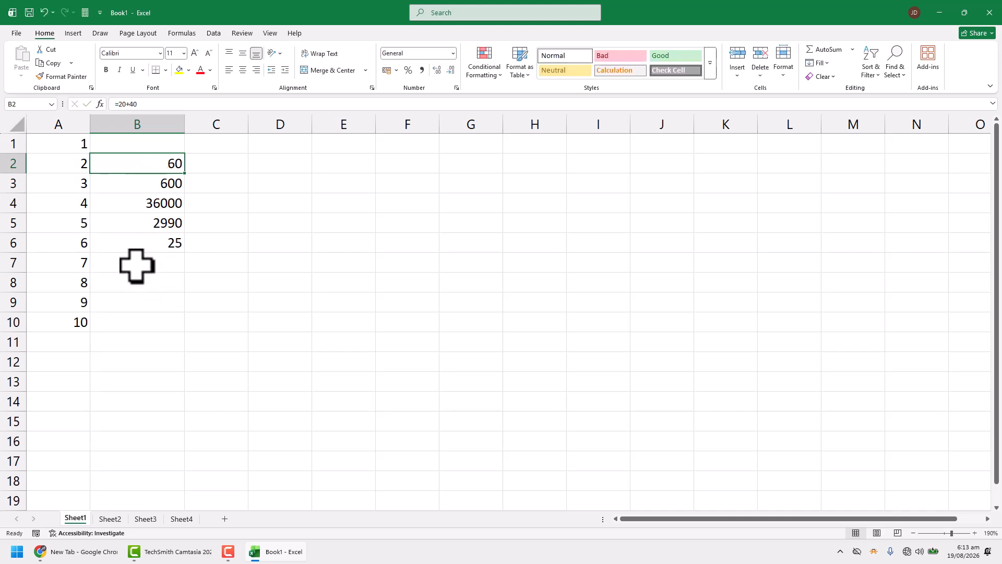
- Enter the formula =SUM(A1:A10)/2 in cell A11
{"action": "left_click", "coordinate": [60, 345]}
{"action": "type", "text": "=sum("}
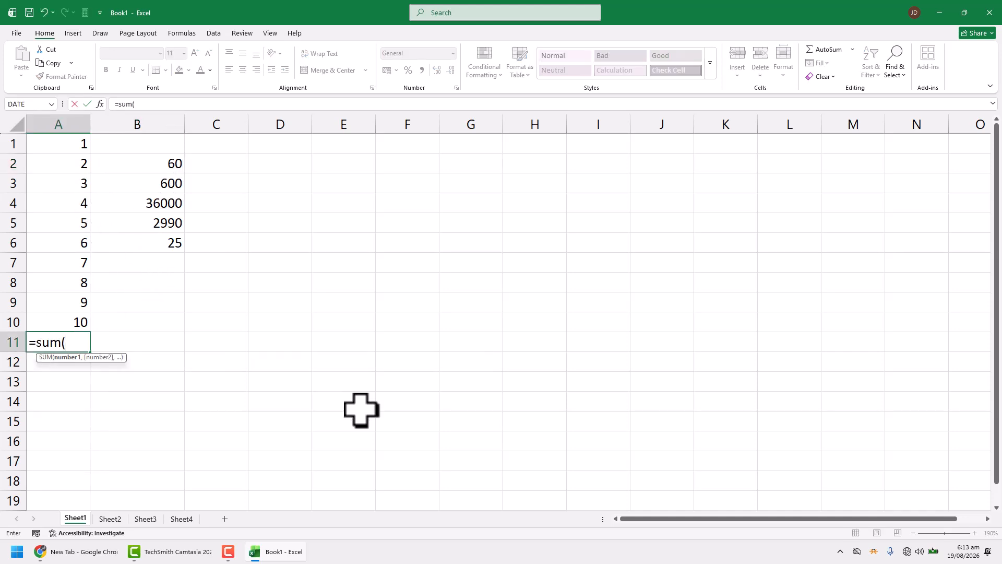
{"action": "type", "text": "a1"}
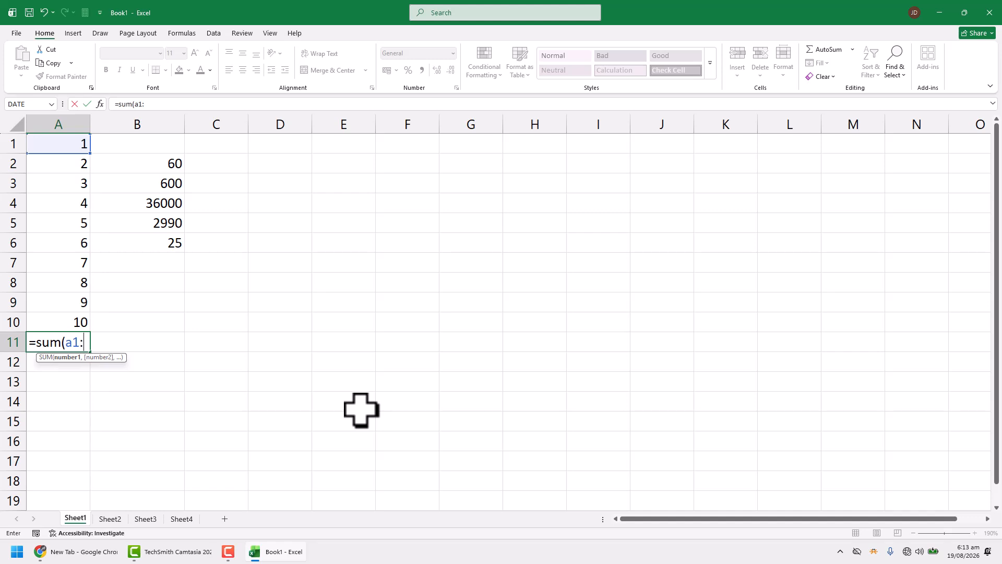
{"action": "type", "text": ":a10)/2"}
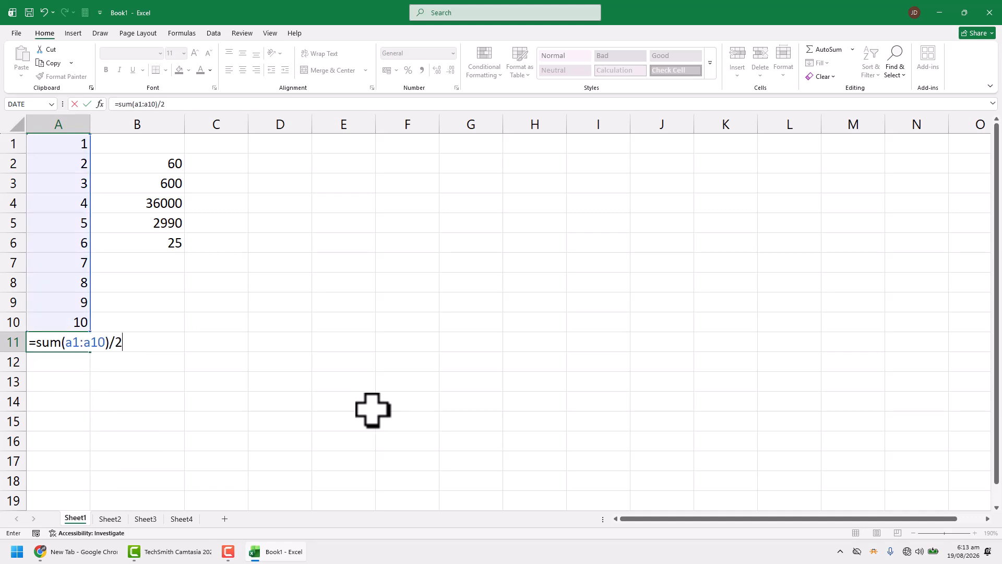
{"action": "key", "text": "Return"}
- Review the formula in A11 and remove the division by 2, leaving =SUM(A1:A10)
{"action": "double_click", "coordinate": [67, 342]}
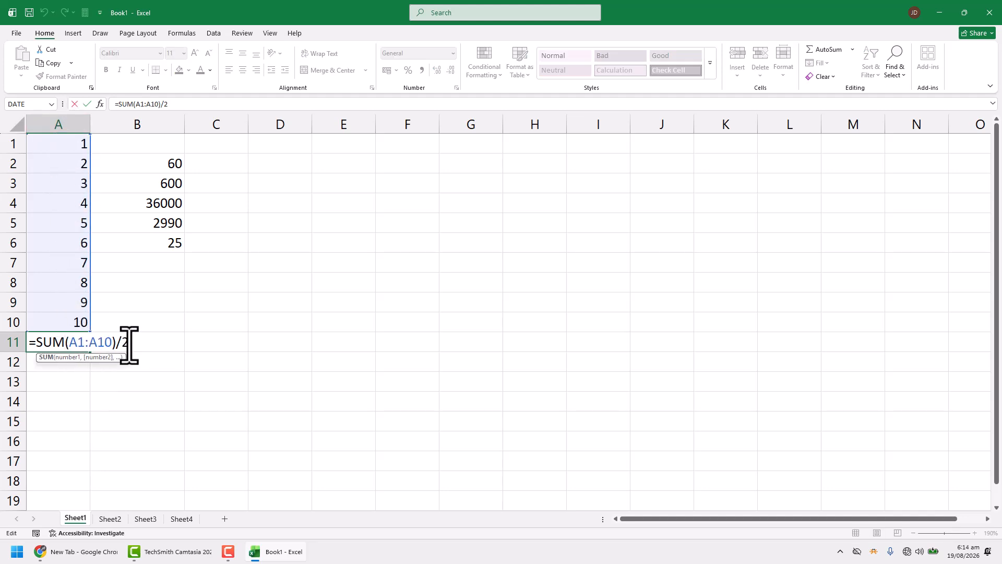
{"action": "key", "text": "Escape"}
{"action": "double_click", "coordinate": [66, 343]}
{"action": "key", "text": "Escape"}
{"action": "double_click", "coordinate": [53, 342]}
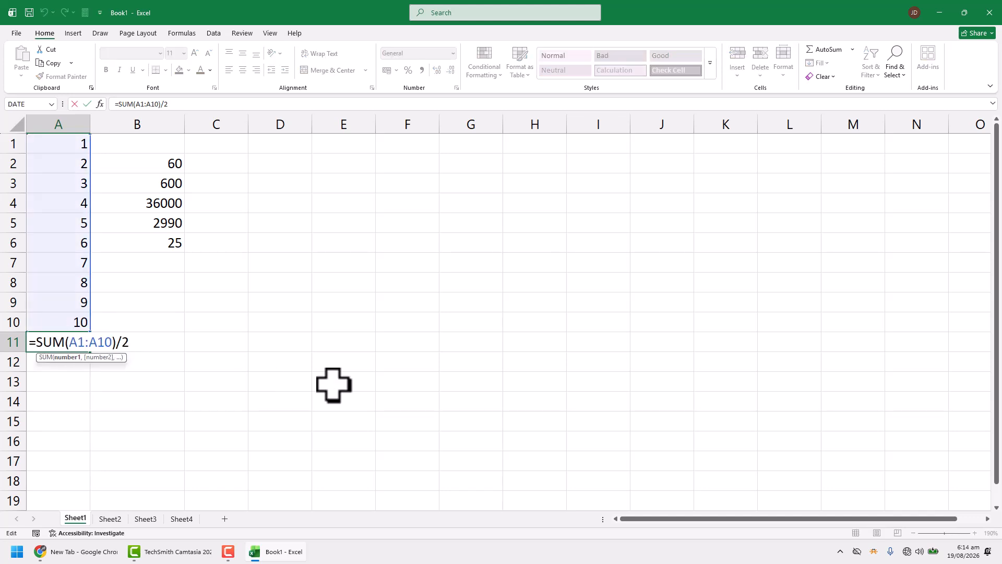
{"action": "key", "text": "Return"}
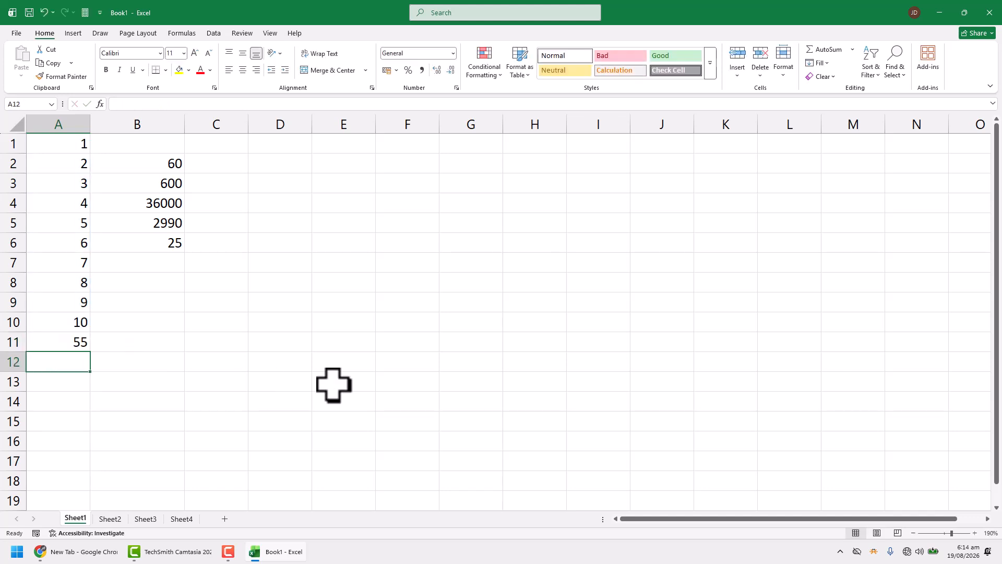
- Examine the SUM formula in cell A11 and its highlighted range without changing it
{"action": "double_click", "coordinate": [64, 341]}
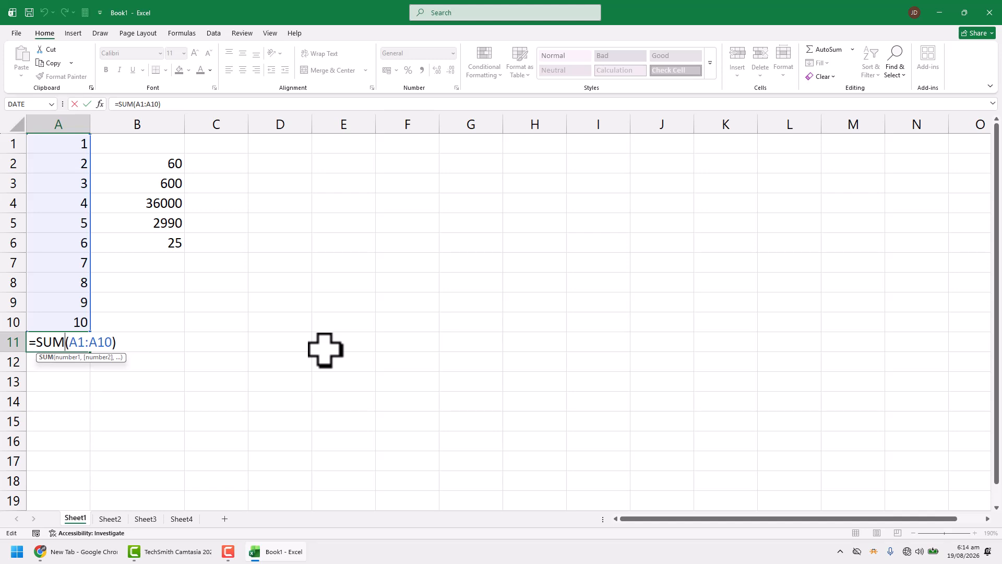
{"action": "key", "text": "Escape"}
{"action": "left_click", "coordinate": [147, 323]}
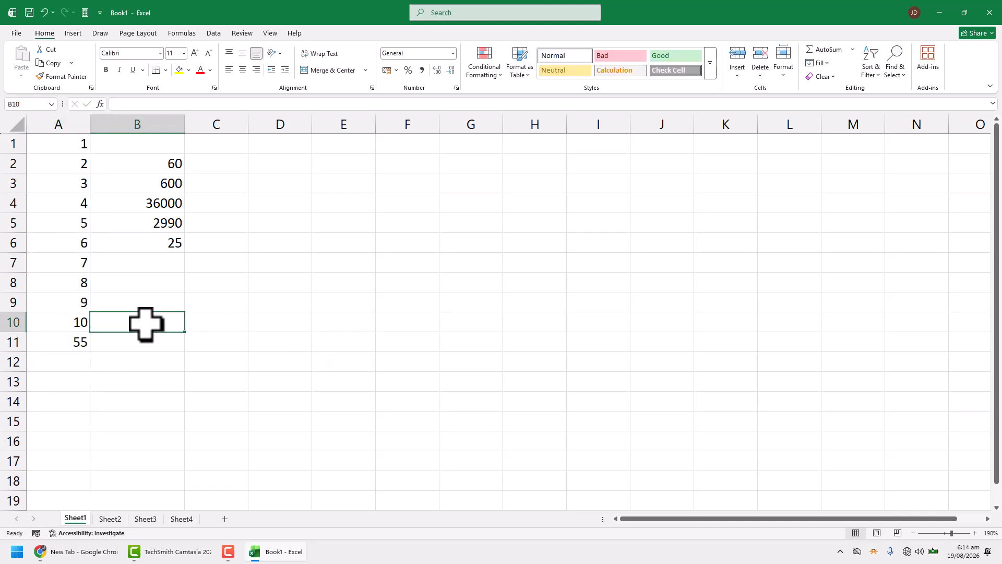
{"action": "left_click", "coordinate": [74, 342]}
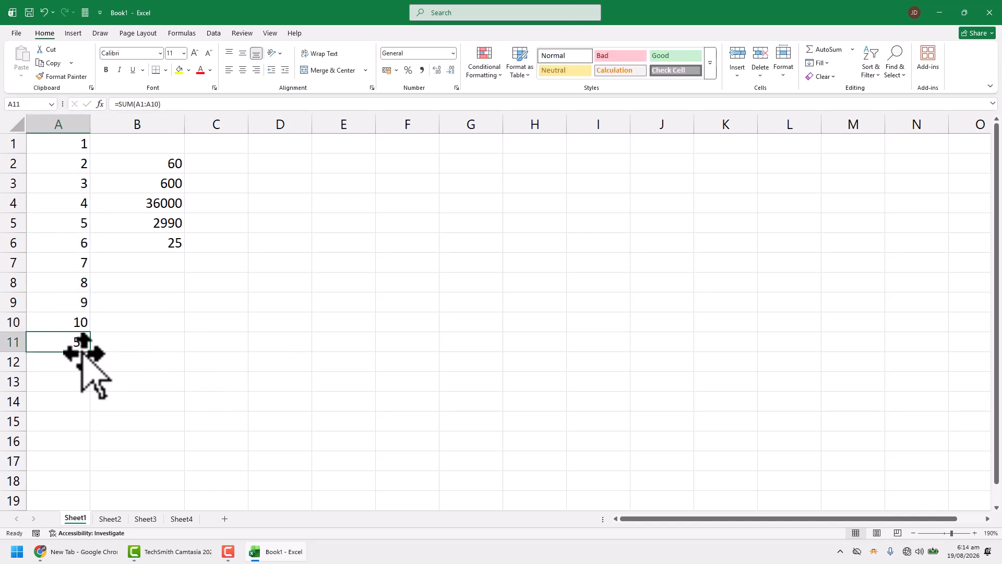
{"action": "double_click", "coordinate": [58, 342]}
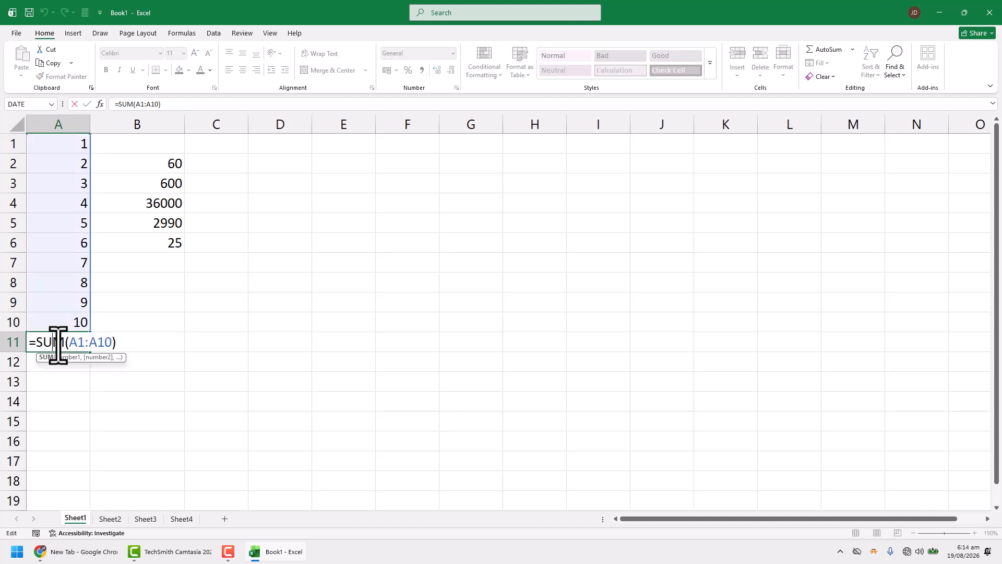
{"action": "key", "text": "Escape"}
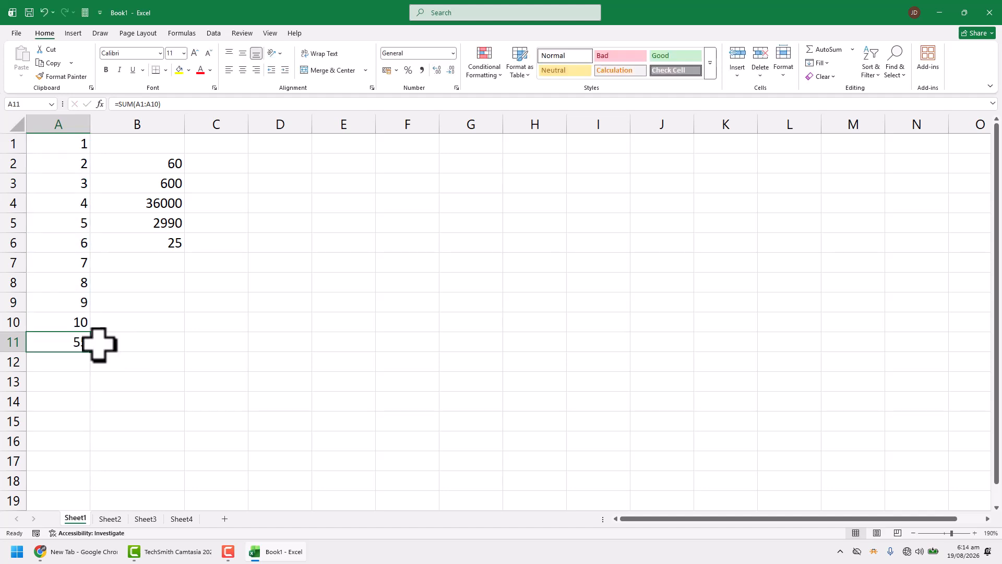
{"action": "double_click", "coordinate": [72, 344]}
{"action": "key", "text": "Escape"}
{"action": "key", "text": "F2"}
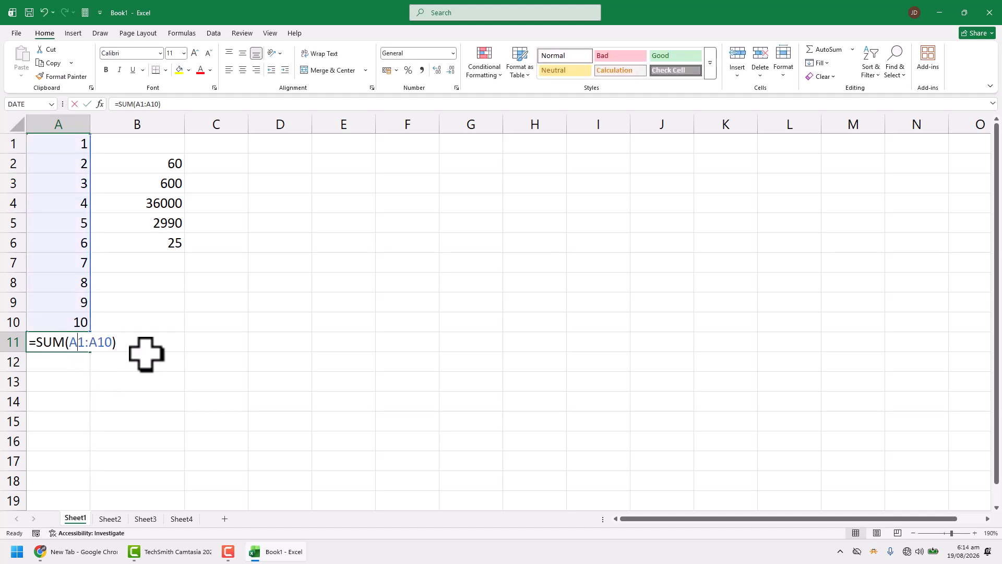
{"action": "key", "text": "Return"}
- Replace the formula in cell A11 with =SUM(A1,B1)
{"action": "left_click", "coordinate": [61, 344]}
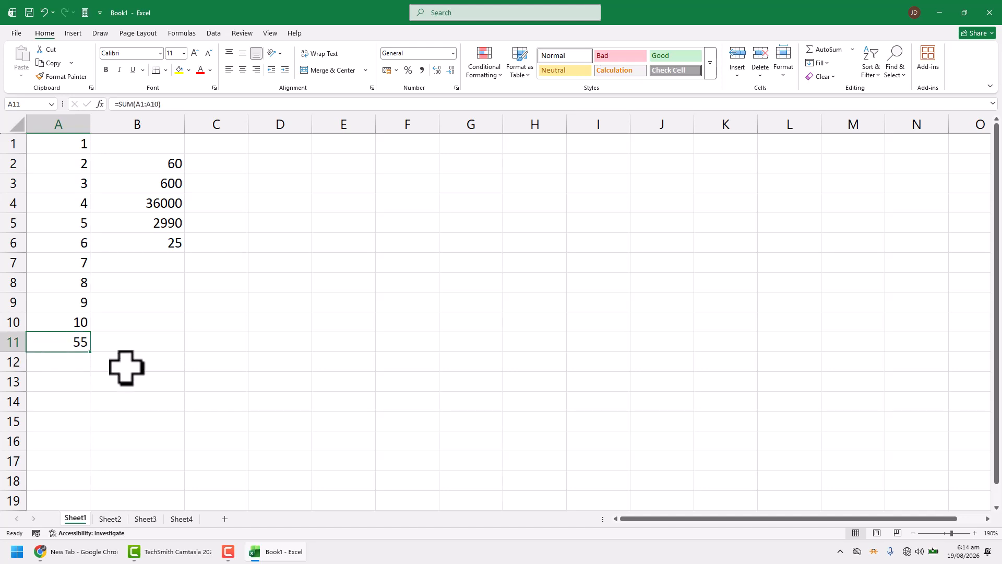
{"action": "type", "text": "=sum("}
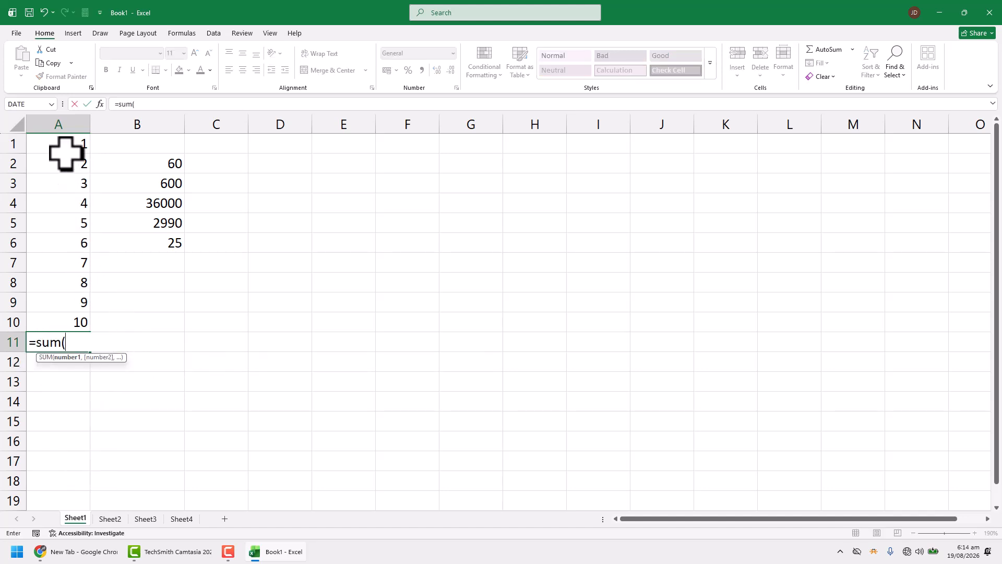
{"action": "type", "text": "A1,b"}
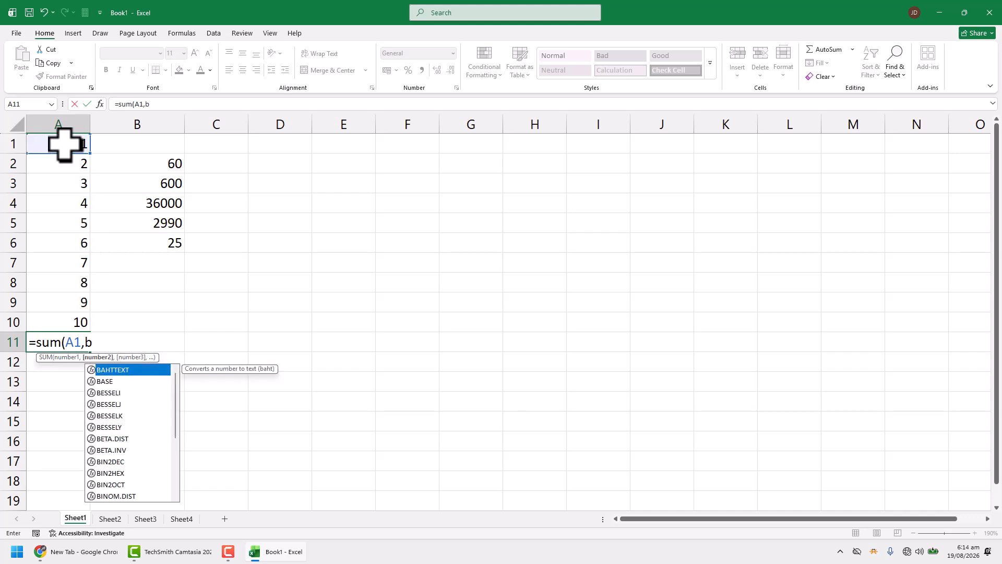
{"action": "type", "text": "1)"}
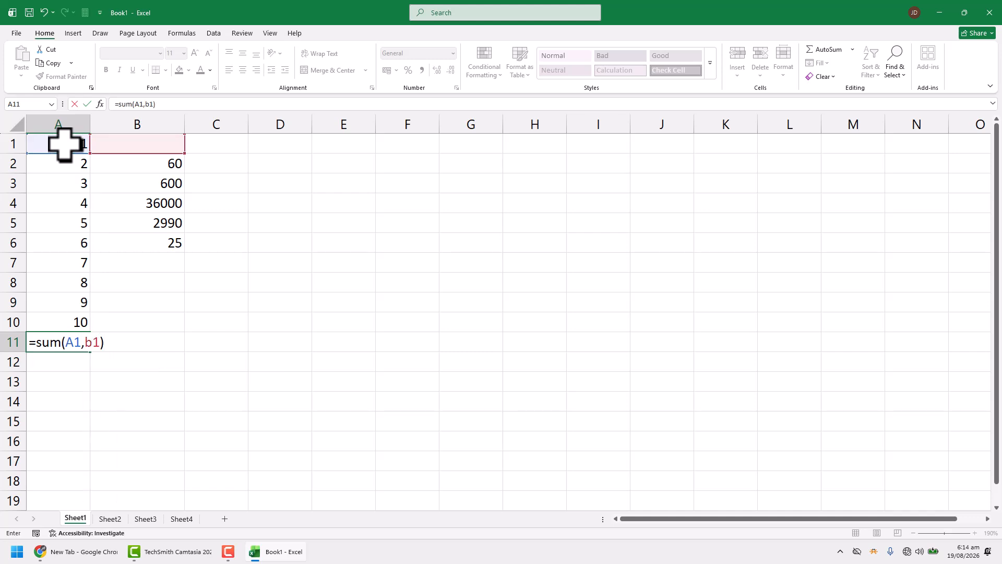
{"action": "key", "text": "Return"}
{"action": "left_click", "coordinate": [64, 339]}
- Enter 2 in cell B1 and check the comma-separated SUM formula in A11
{"action": "left_click", "coordinate": [149, 146]}
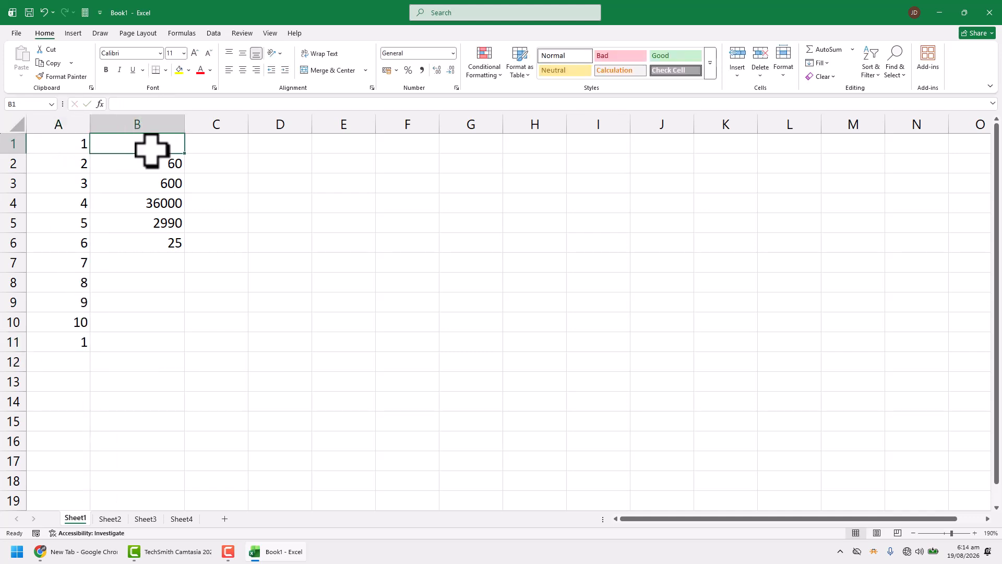
{"action": "type", "text": "2"}
{"action": "key", "text": "Return"}
{"action": "left_click", "coordinate": [74, 347]}
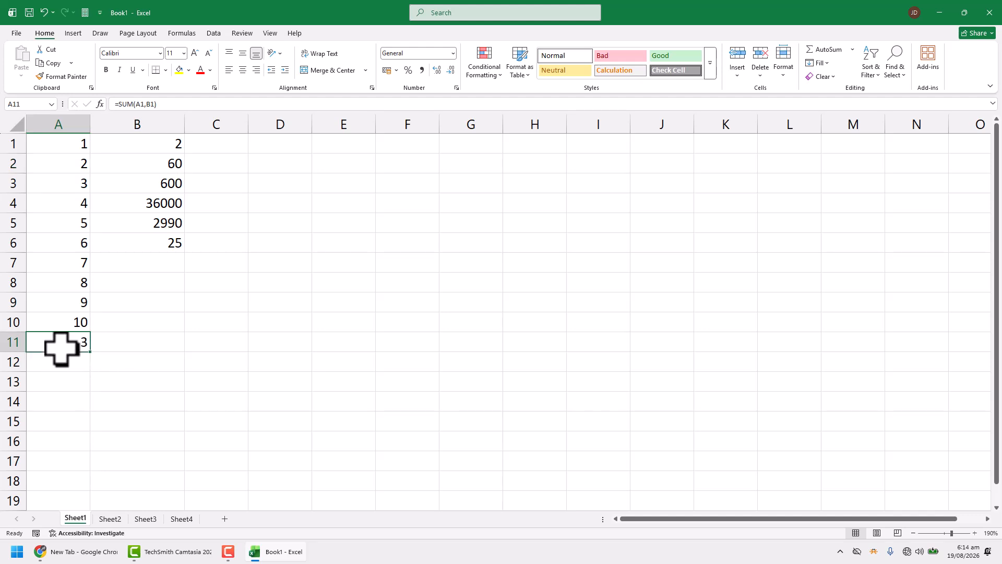
- Change the second argument of the SUM formula in A11 to A2
{"action": "left_click", "coordinate": [159, 105]}
{"action": "left_click", "coordinate": [175, 106]}
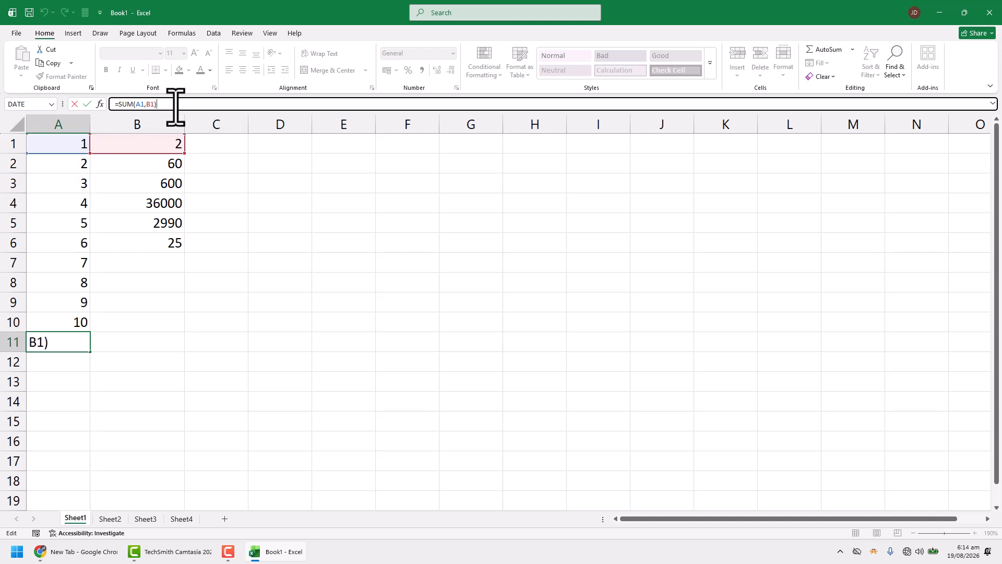
{"action": "key", "text": "Left"}
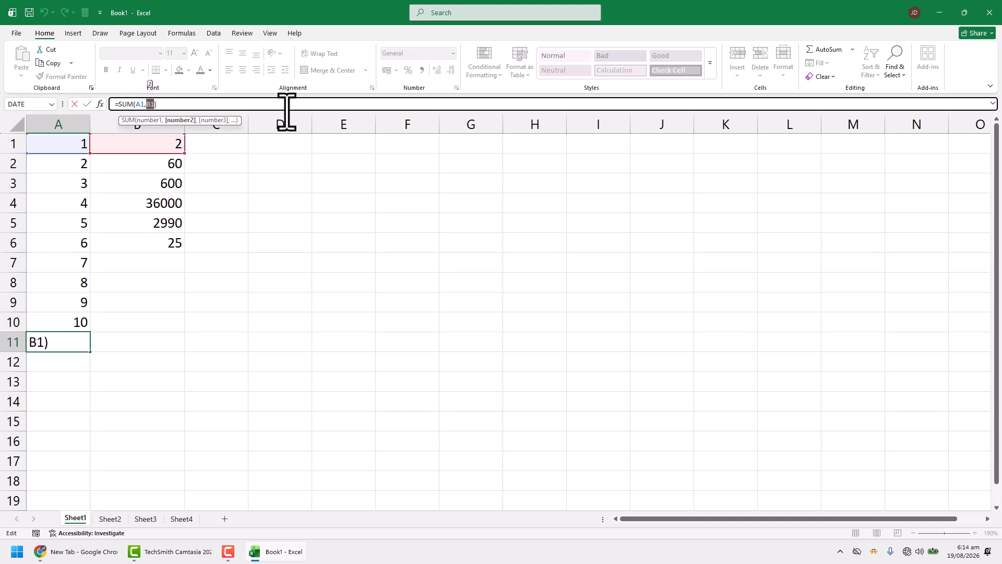
{"action": "key", "text": "Return"}
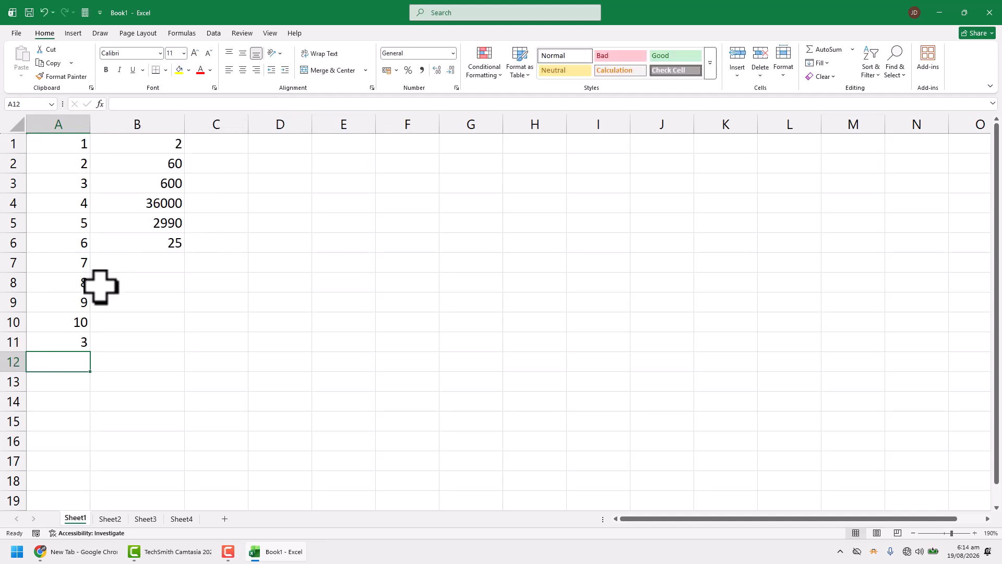
- Examine the formula and cell address of A11 through its row and column, and compare the contents of cells A3, A10 and A11
{"action": "double_click", "coordinate": [63, 340]}
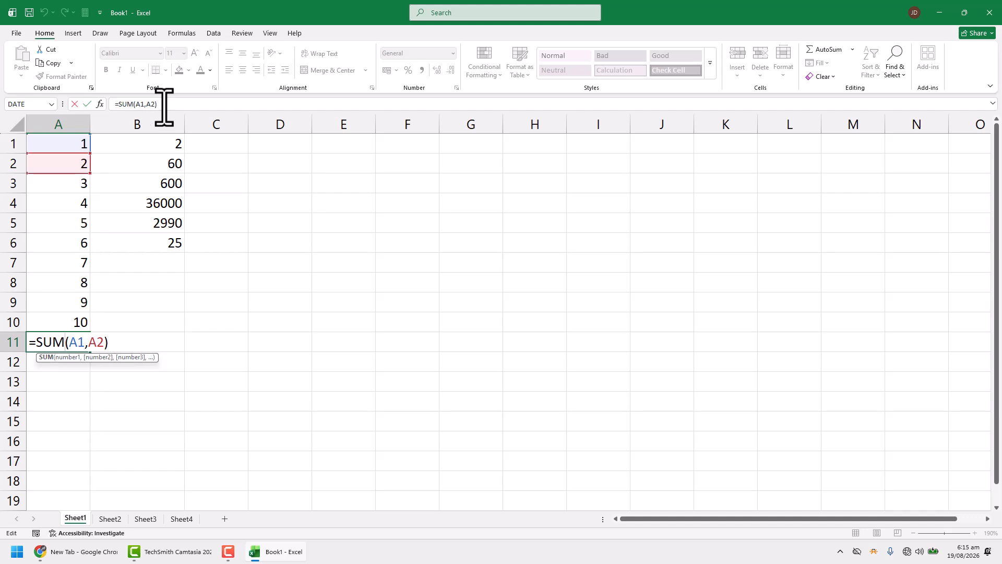
{"action": "key", "text": "Escape"}
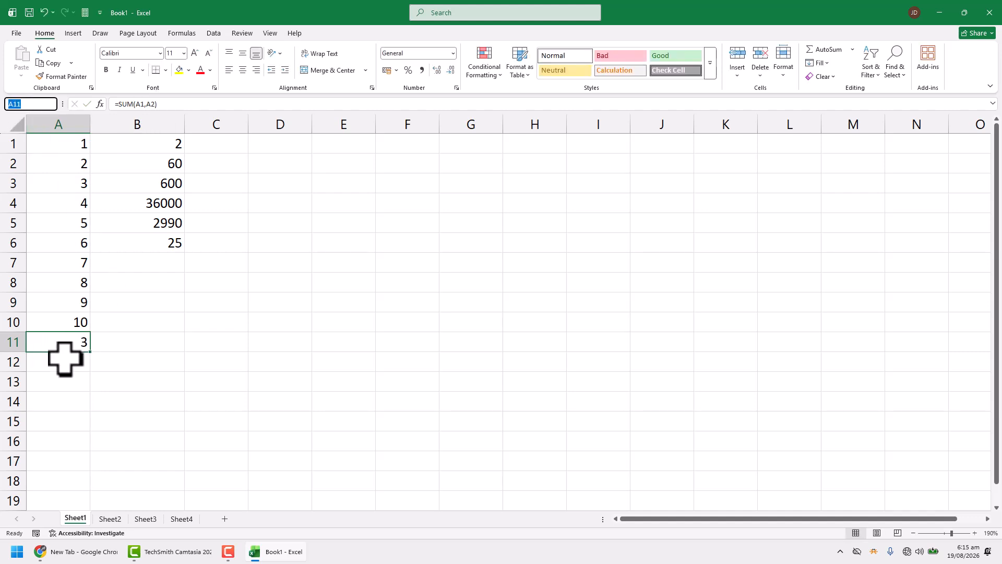
{"action": "left_click", "coordinate": [49, 345]}
{"action": "left_click", "coordinate": [11, 341]}
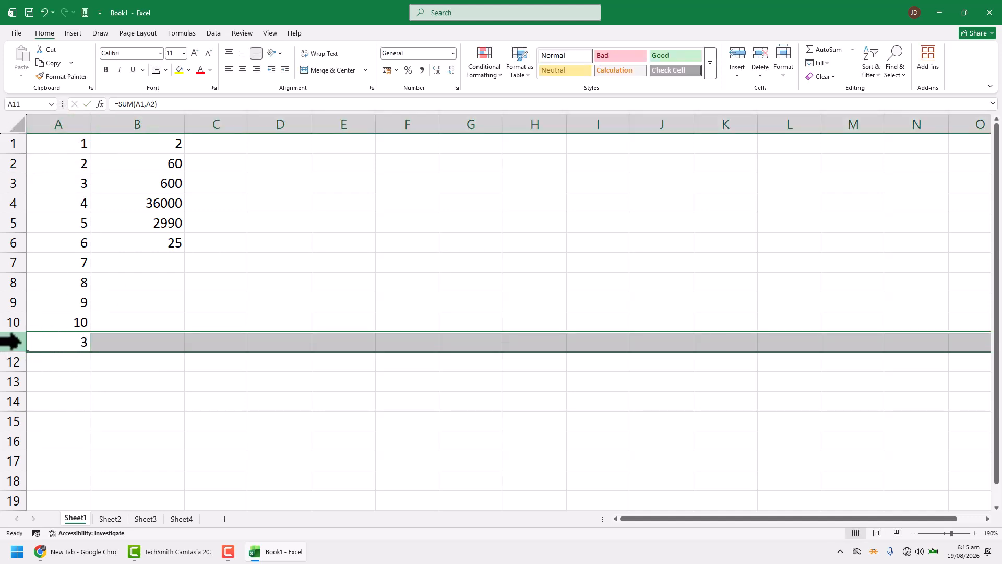
{"action": "left_click", "coordinate": [52, 123]}
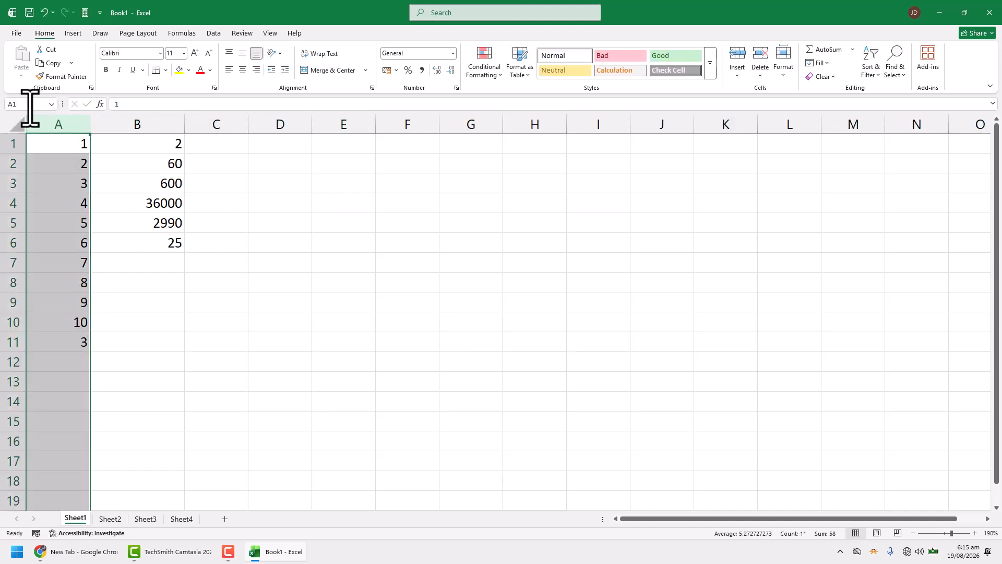
{"action": "left_click", "coordinate": [62, 182]}
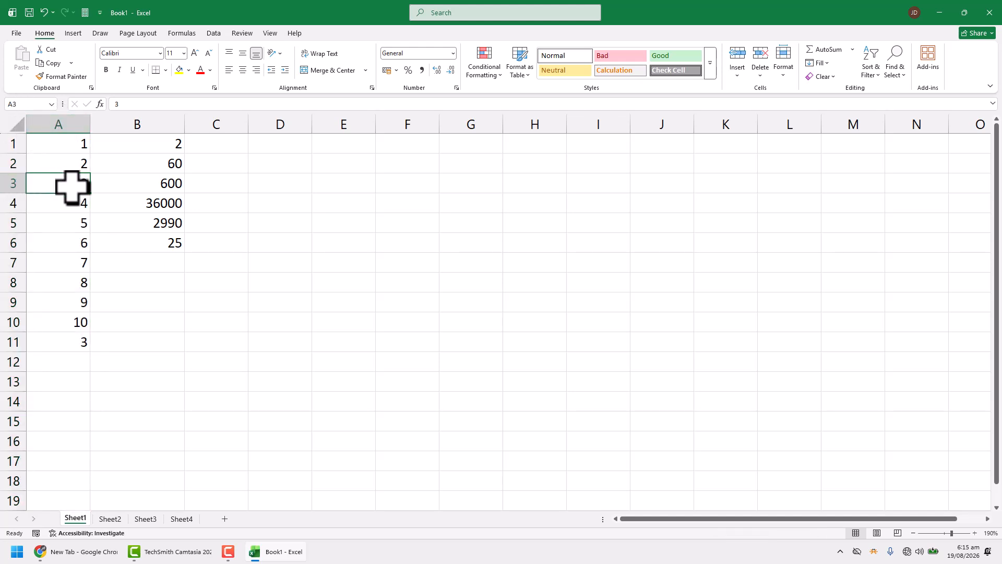
{"action": "left_click", "coordinate": [74, 322]}
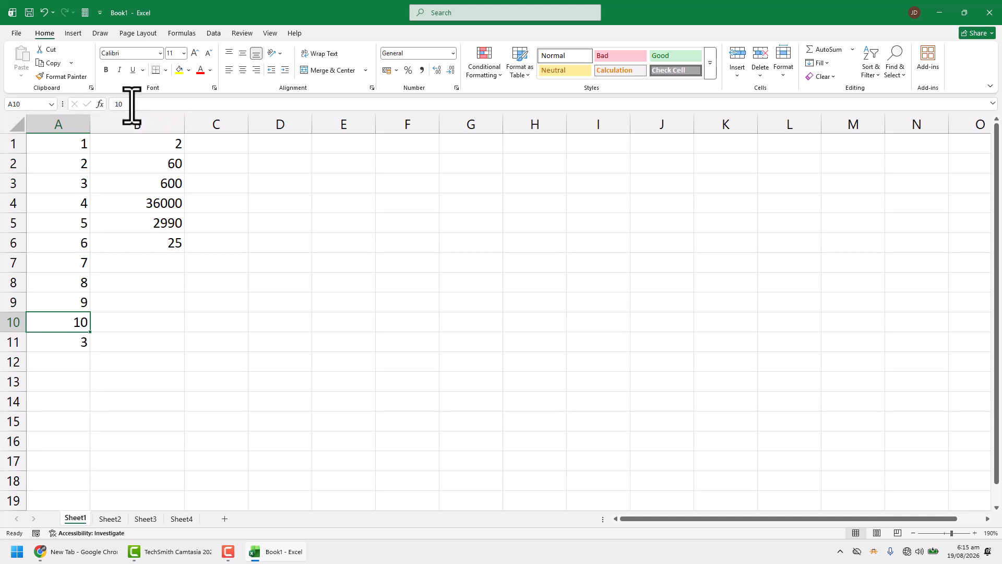
{"action": "left_click", "coordinate": [71, 340]}
{"action": "key", "text": "Up"}
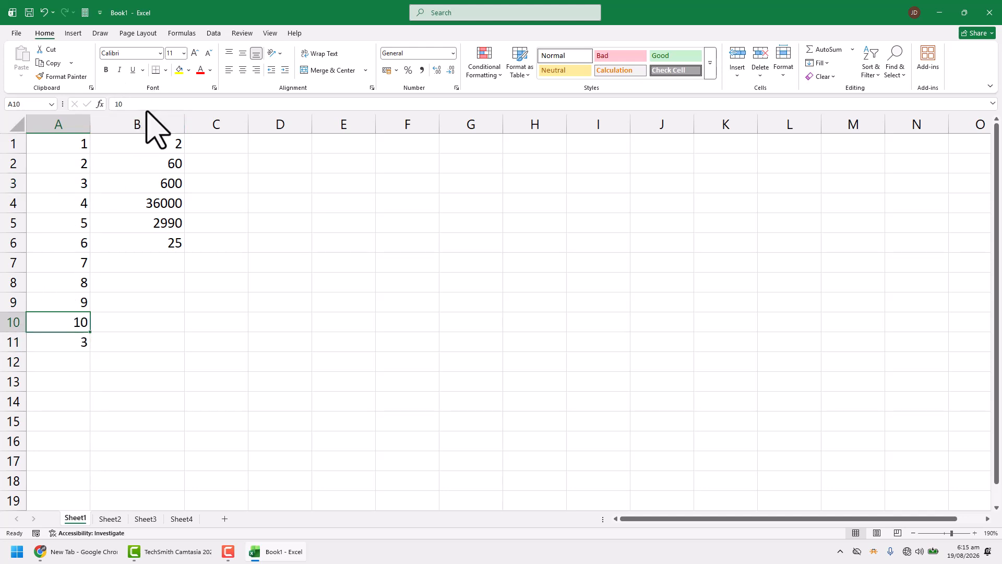
{"action": "key", "text": "Down"}
- Clear the contents of the range B1:C10
{"action": "left_click_drag", "start_coordinate": [147, 146], "coordinate": [189, 322]}
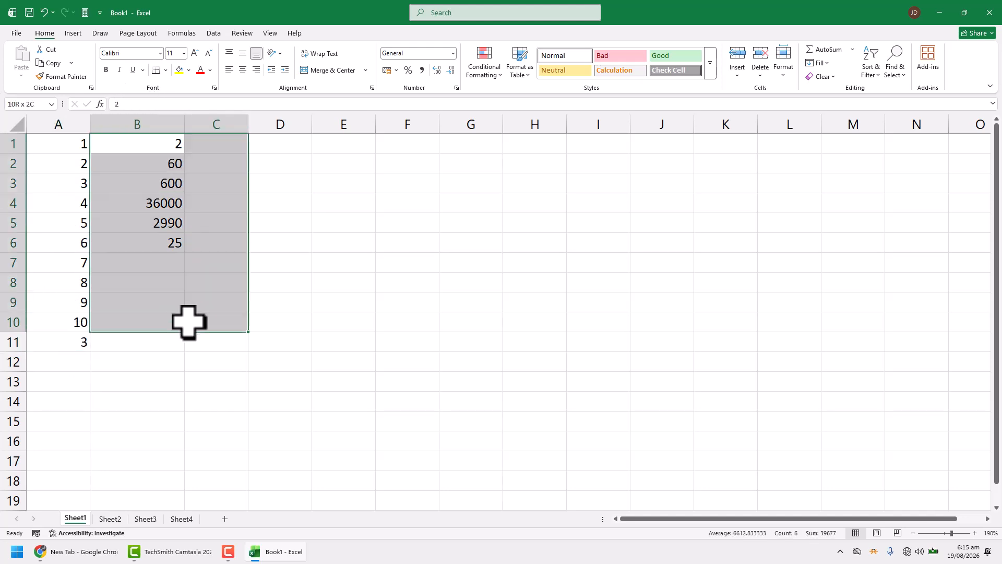
{"action": "key", "text": "Delete"}
{"action": "left_click", "coordinate": [83, 167]}
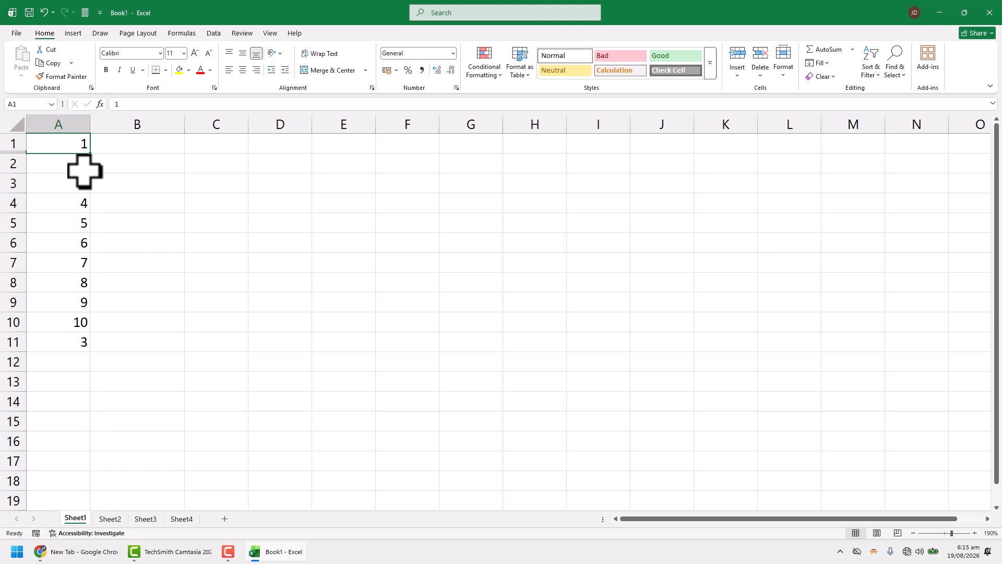
- Enter 1 in cell B1 and 2 in cell B2
{"action": "left_click", "coordinate": [136, 151]}
{"action": "type", "text": "1"}
{"action": "key", "text": "Return"}
{"action": "type", "text": "2"}
{"action": "key", "text": "Return"}
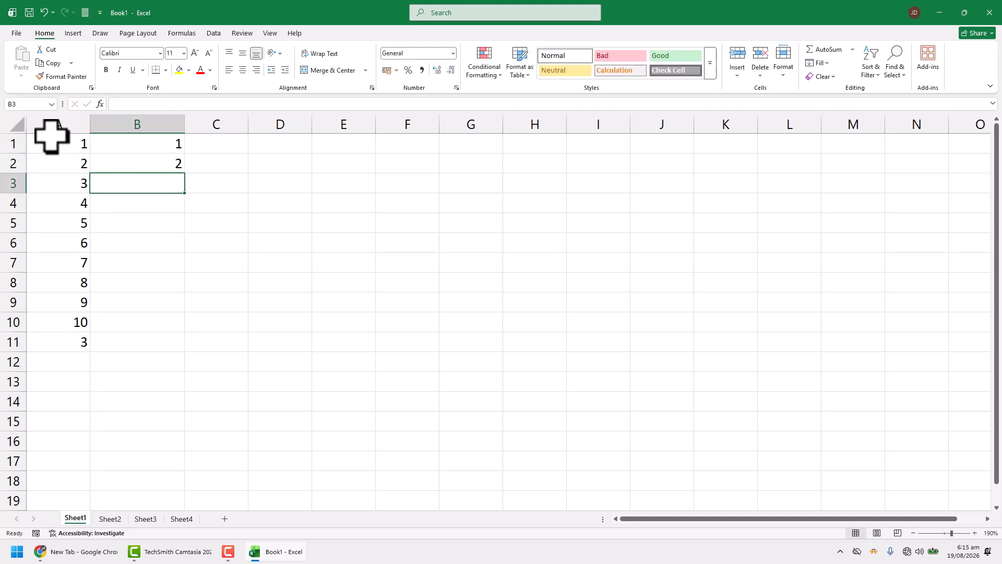
- Clear the contents of cells A9:A11 and enter =SUM(A1:A8) in cell A9
{"action": "left_click_drag", "start_coordinate": [62, 149], "coordinate": [292, 402]}
{"action": "left_click", "coordinate": [60, 297]}
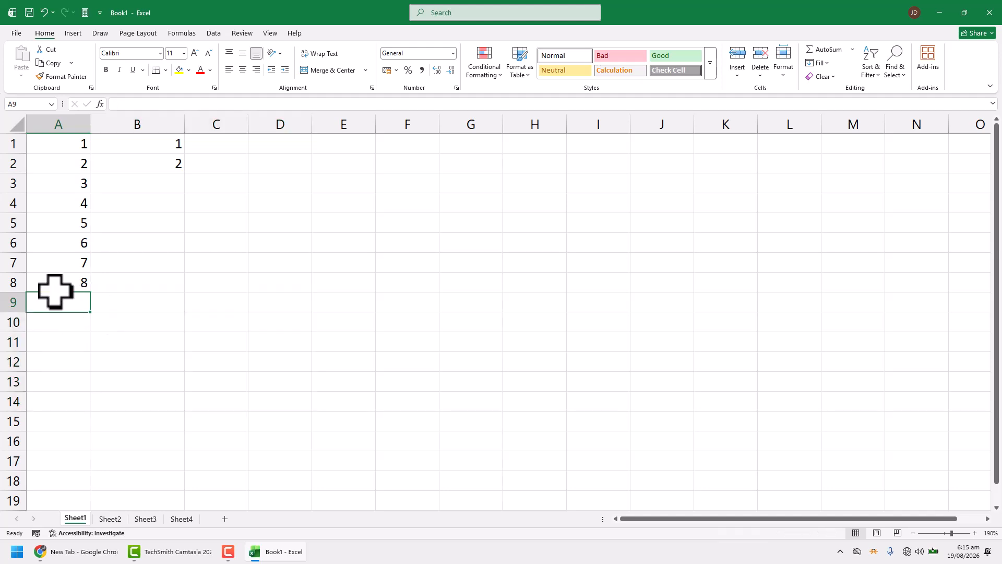
{"action": "type", "text": "="}
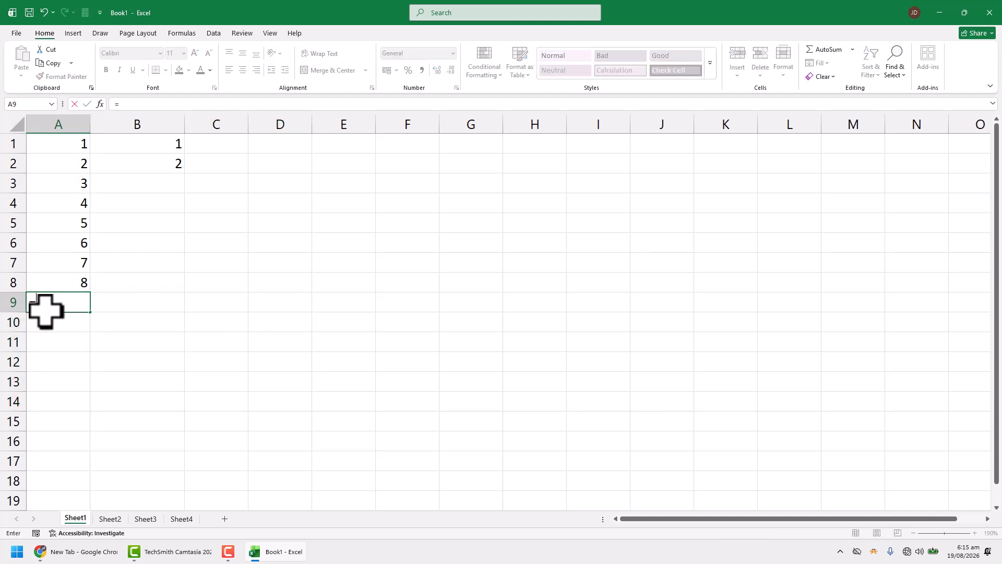
{"action": "type", "text": "sum("}
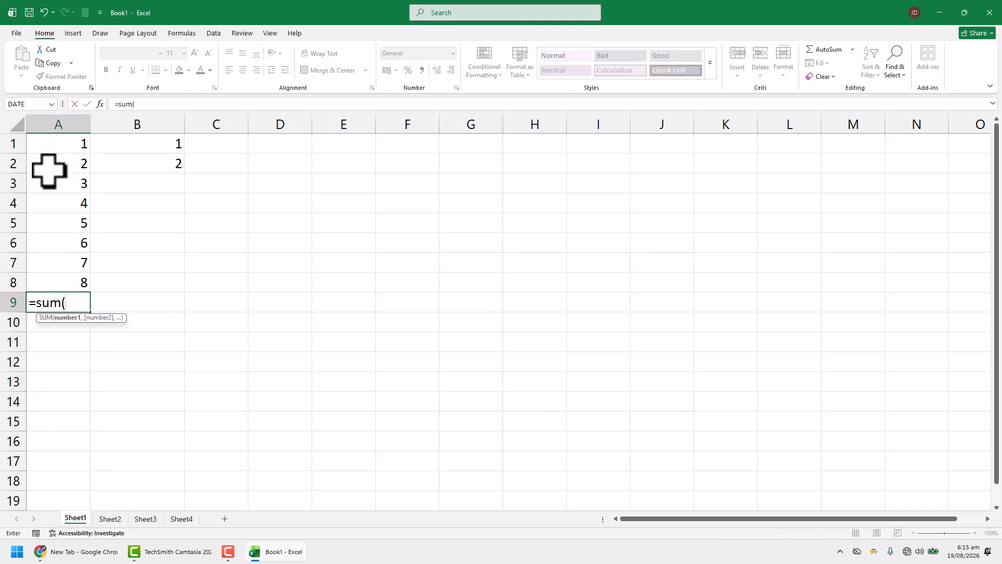
{"action": "left_click_drag", "start_coordinate": [52, 143], "coordinate": [73, 284]}
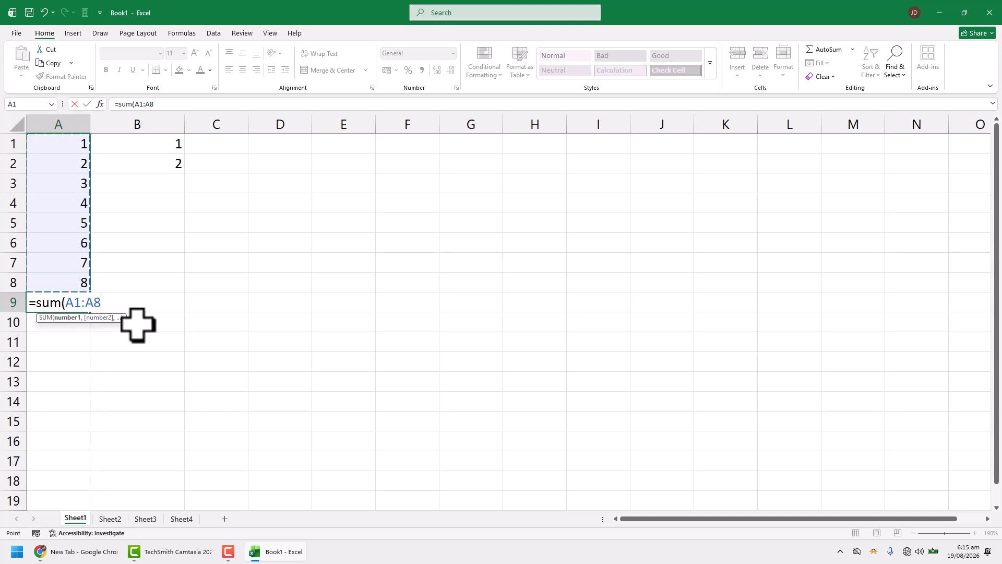
{"action": "type", "text": ")"}
{"action": "key", "text": "Return"}
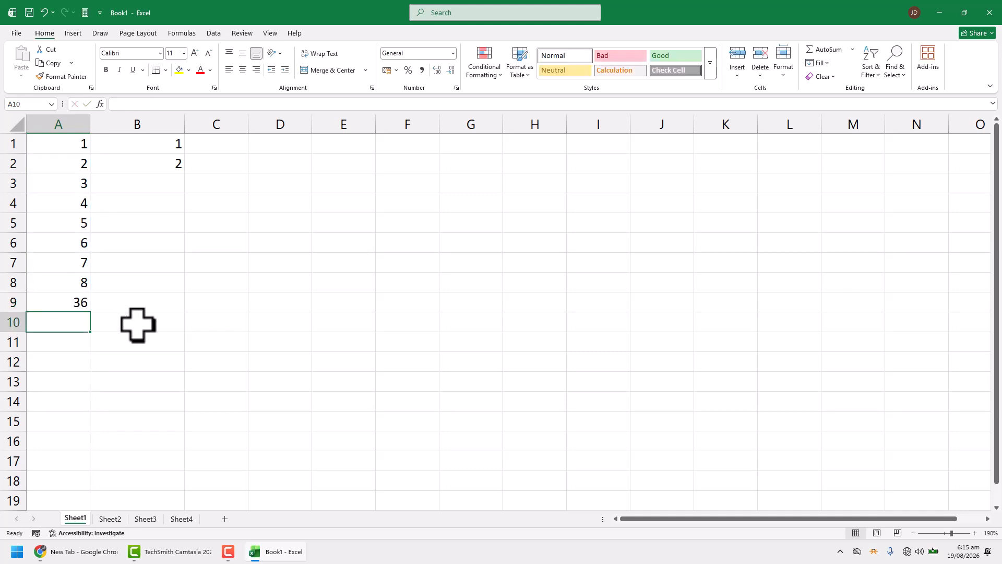
{"action": "left_click", "coordinate": [73, 304]}
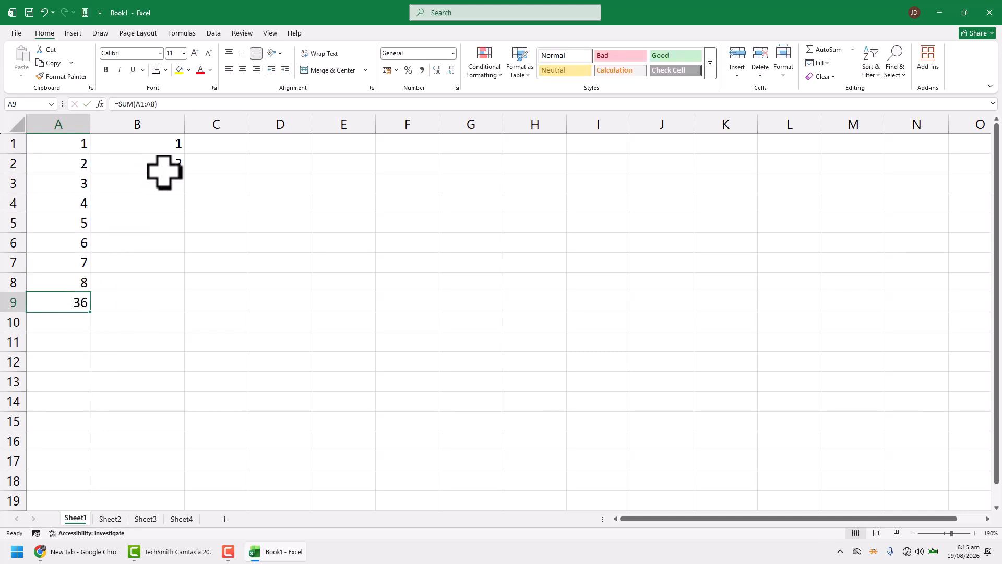
- Enter the values 3, 4, 5, 6, 10 and 12 in cells B3 through B8
{"action": "left_click", "coordinate": [161, 139]}
{"action": "left_click", "coordinate": [177, 188]}
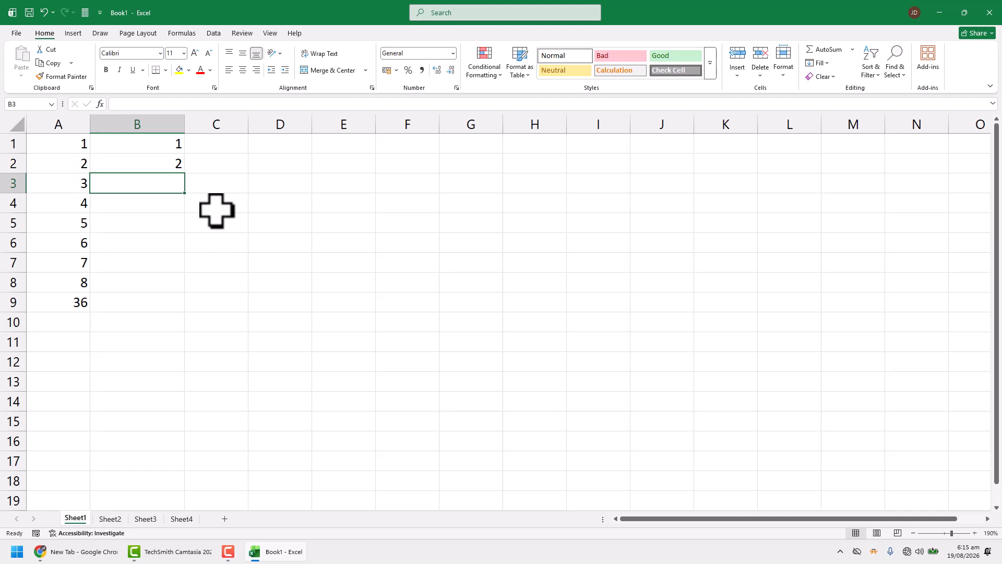
{"action": "left_click", "coordinate": [133, 124]}
{"action": "left_click", "coordinate": [156, 144]}
{"action": "left_click", "coordinate": [159, 183]}
{"action": "type", "text": "3"}
{"action": "key", "text": "Return"}
{"action": "type", "text": "4"}
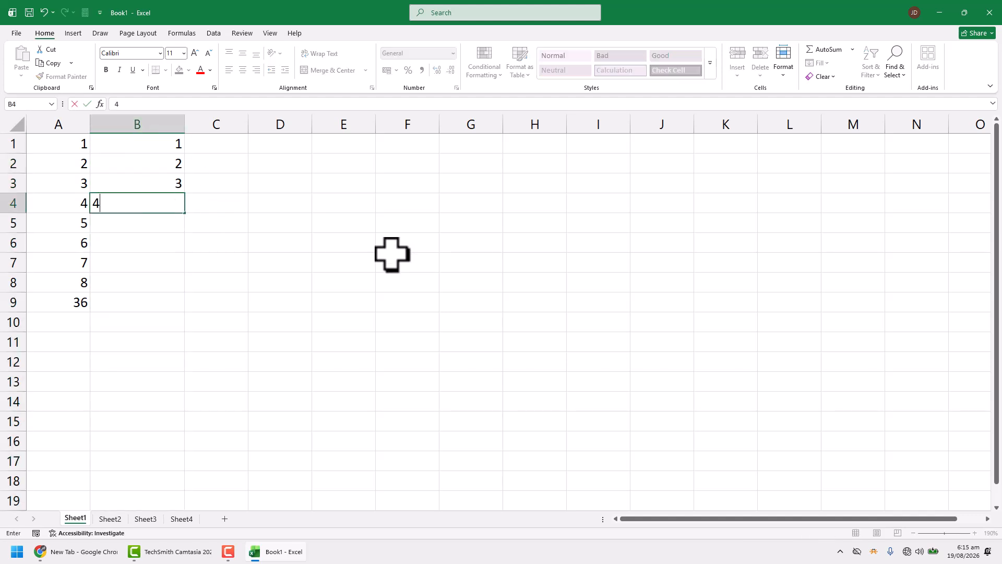
{"action": "key", "text": "Return"}
{"action": "type", "text": "5"}
{"action": "key", "text": "Return"}
{"action": "type", "text": "6"}
{"action": "key", "text": "Return"}
{"action": "type", "text": "10"}
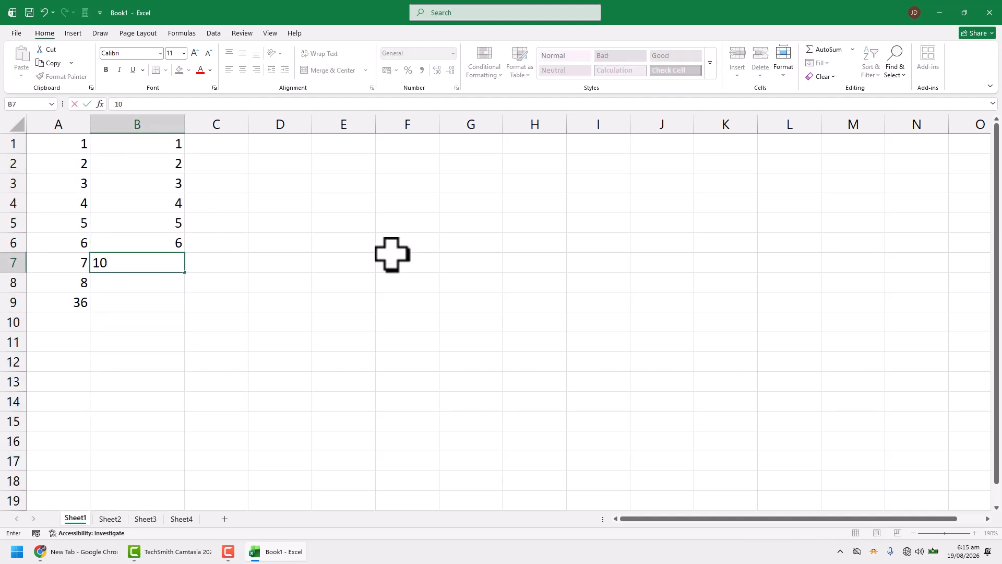
{"action": "key", "text": "Return"}
{"action": "type", "text": "12"}
{"action": "key", "text": "Return"}
- Copy the SUM formula from A9 into B9 and check the range it references
{"action": "left_click", "coordinate": [58, 310]}
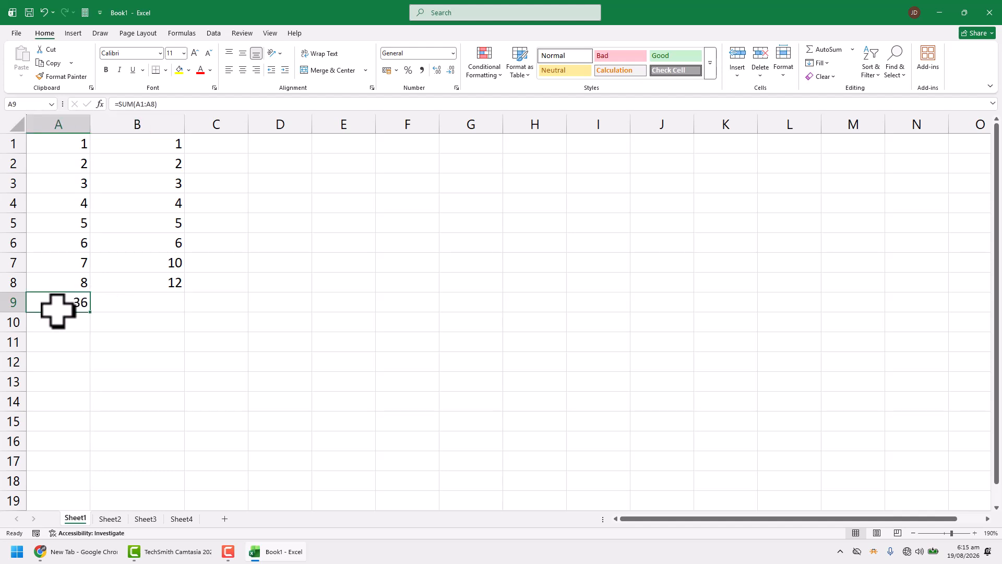
{"action": "left_click", "coordinate": [149, 301]}
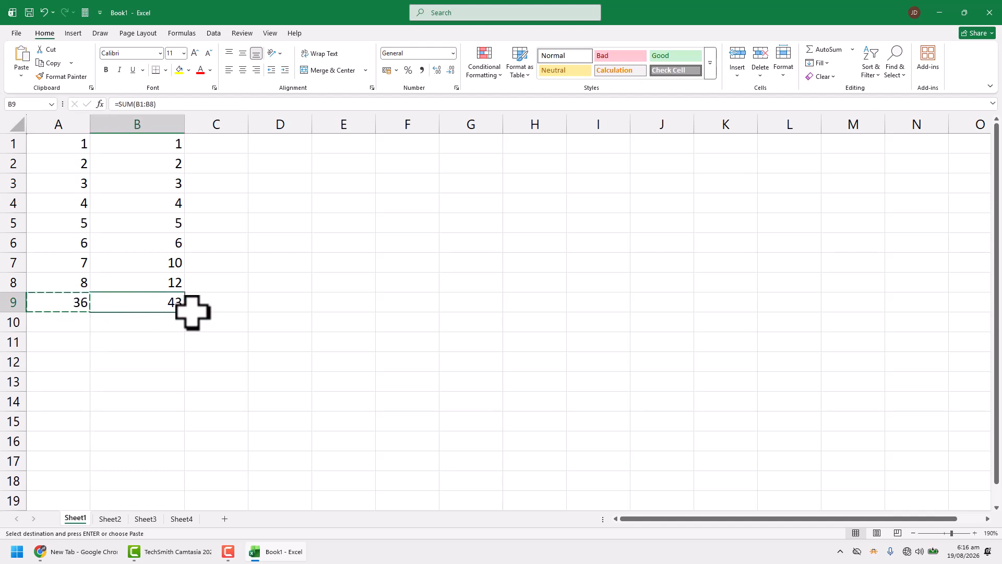
{"action": "double_click", "coordinate": [148, 304]}
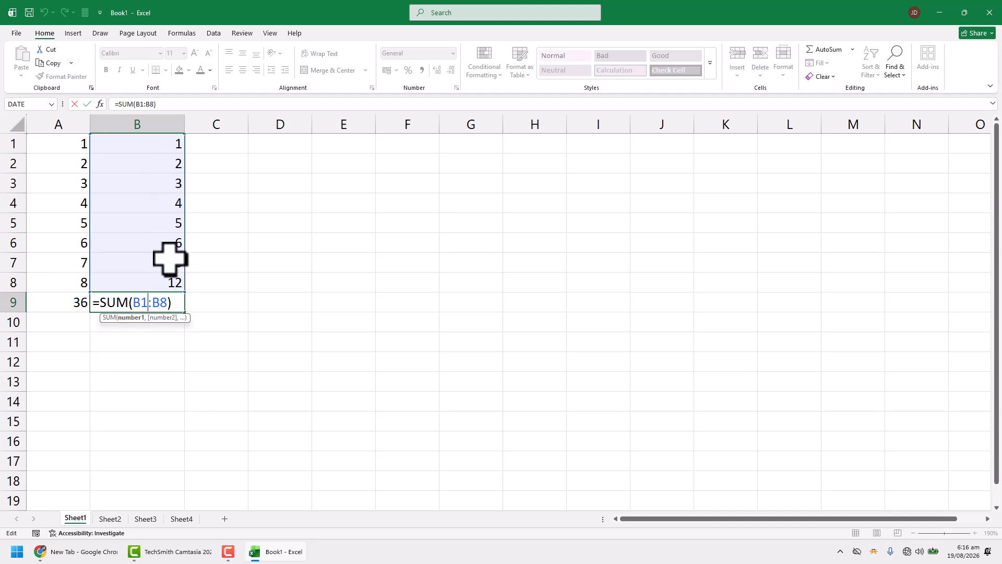
{"action": "key", "text": "Return"}
- Compare the SUM formulas in A9 and B9 and the column ranges they reference
{"action": "left_click", "coordinate": [152, 306]}
{"action": "left_click", "coordinate": [70, 308]}
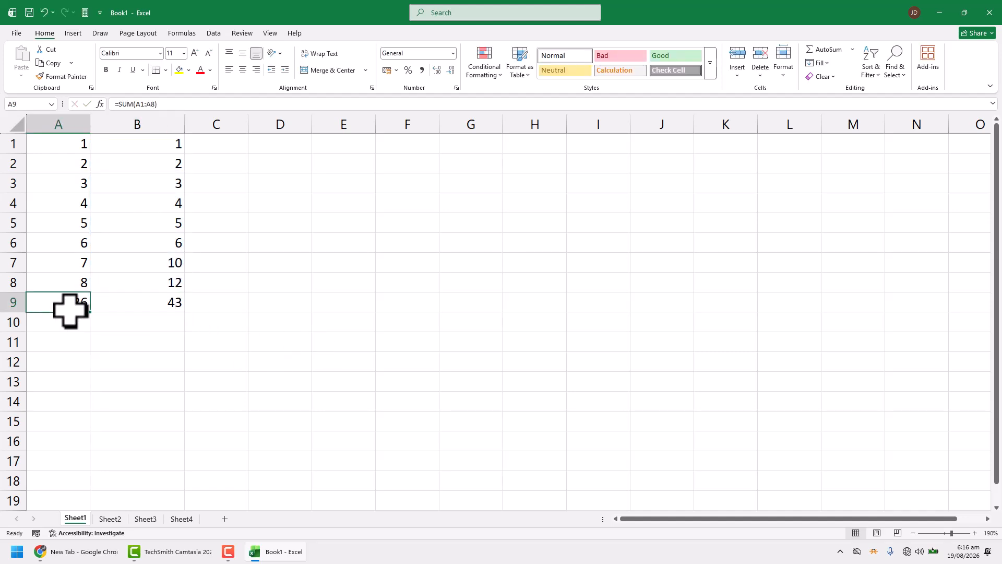
{"action": "left_click", "coordinate": [152, 306]}
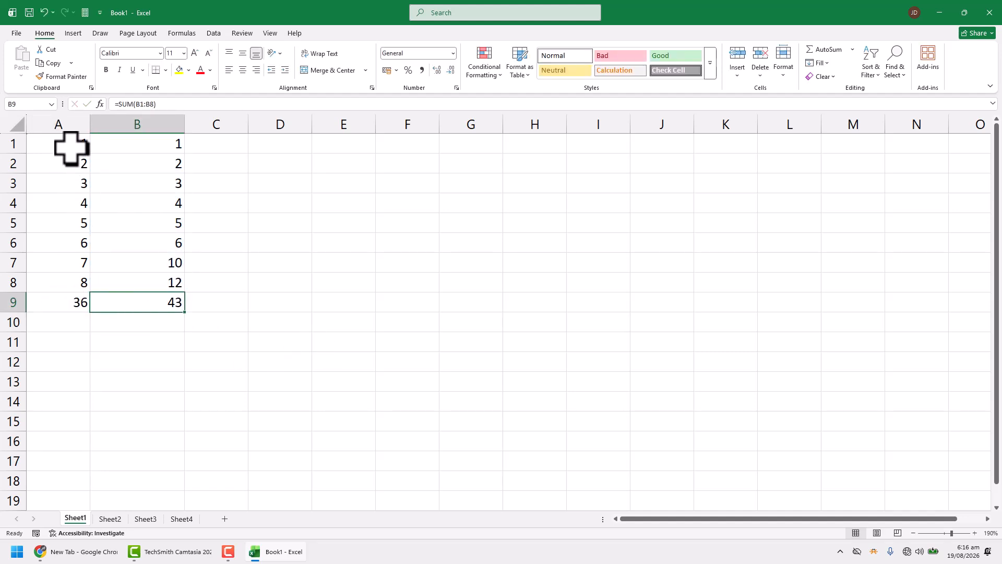
{"action": "left_click_drag", "start_coordinate": [71, 146], "coordinate": [63, 282]}
{"action": "left_click", "coordinate": [78, 302]}
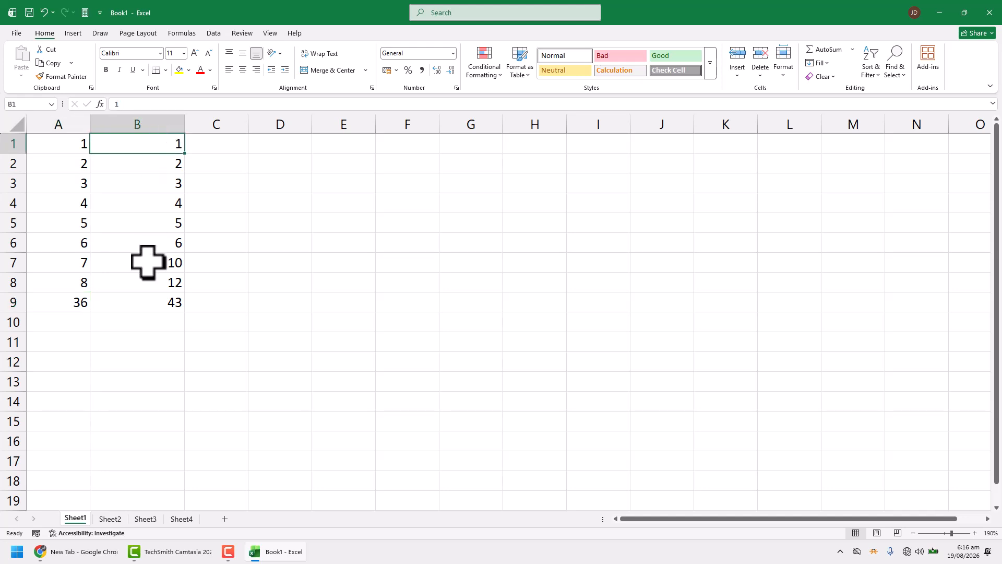
{"action": "double_click", "coordinate": [155, 305]}
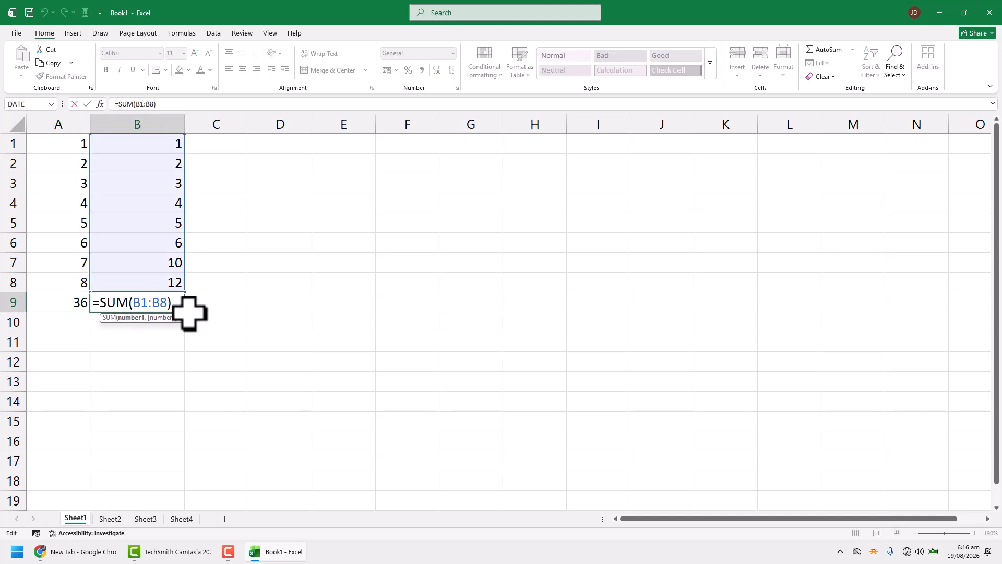
{"action": "double_click", "coordinate": [67, 306]}
{"action": "key", "text": "Escape"}
{"action": "left_click", "coordinate": [175, 307]}
{"action": "left_click", "coordinate": [72, 304]}
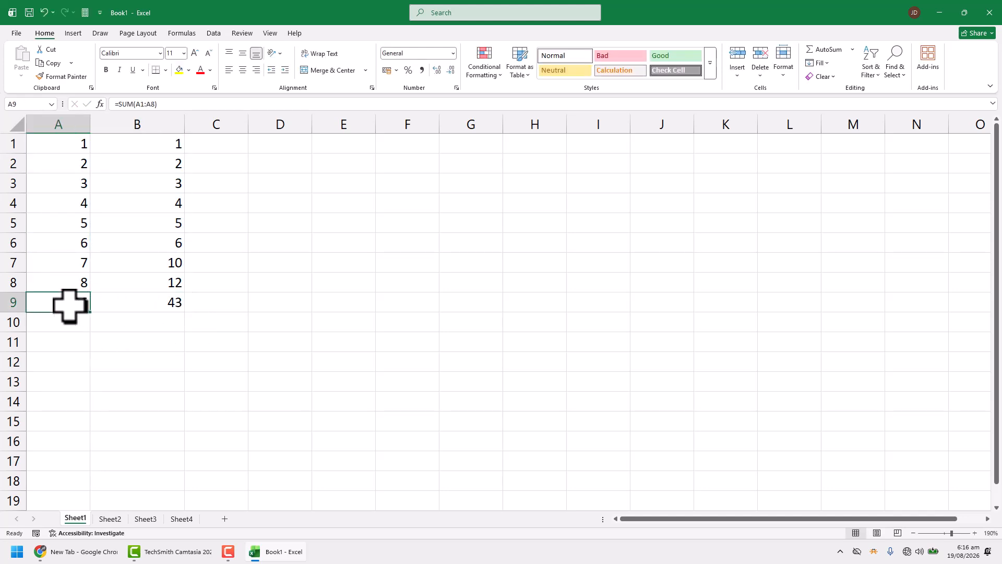
- Clear cell B9 and fill the SUM formula from A9 across row 9 to K9
{"action": "left_click", "coordinate": [167, 304]}
{"action": "key", "text": "Delete"}
{"action": "left_click", "coordinate": [74, 305]}
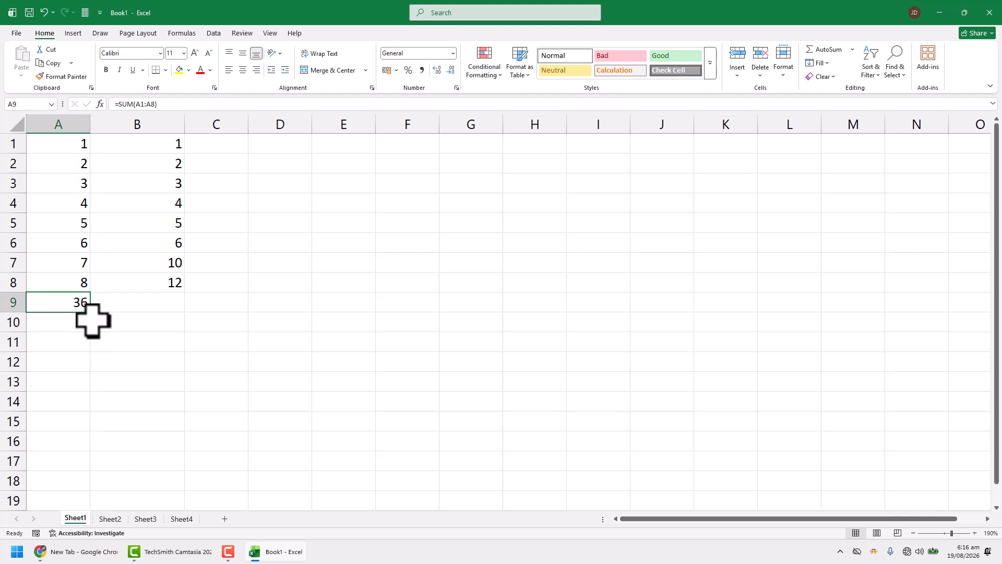
{"action": "left_click_drag", "start_coordinate": [95, 316], "coordinate": [755, 322]}
- Enter the values 1, 2, 5 and 10 in cells C2 through F2
{"action": "left_click", "coordinate": [210, 160]}
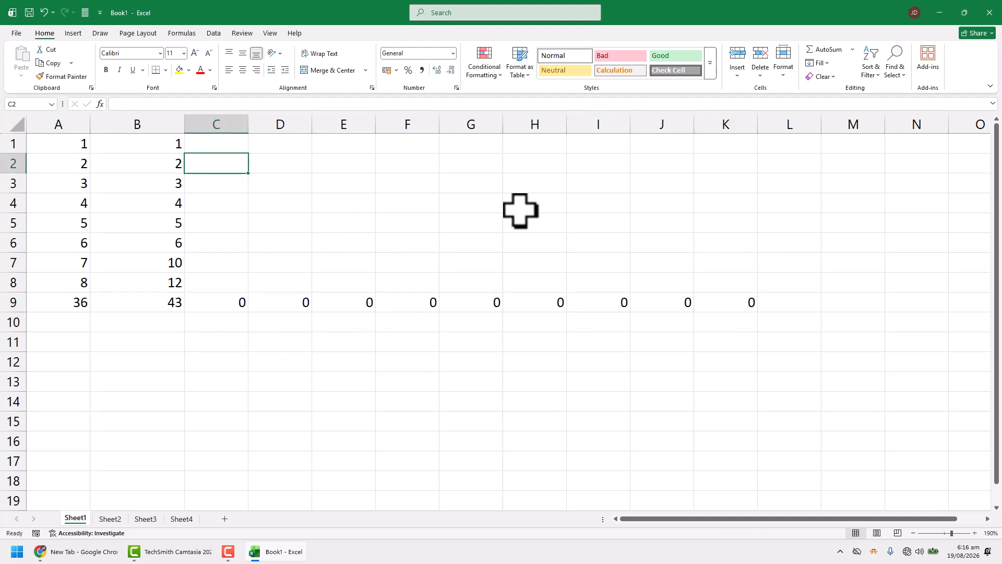
{"action": "type", "text": "1"}
{"action": "key", "text": "Tab"}
{"action": "type", "text": "2"}
{"action": "key", "text": "Tab"}
{"action": "type", "text": "5"}
{"action": "key", "text": "Tab"}
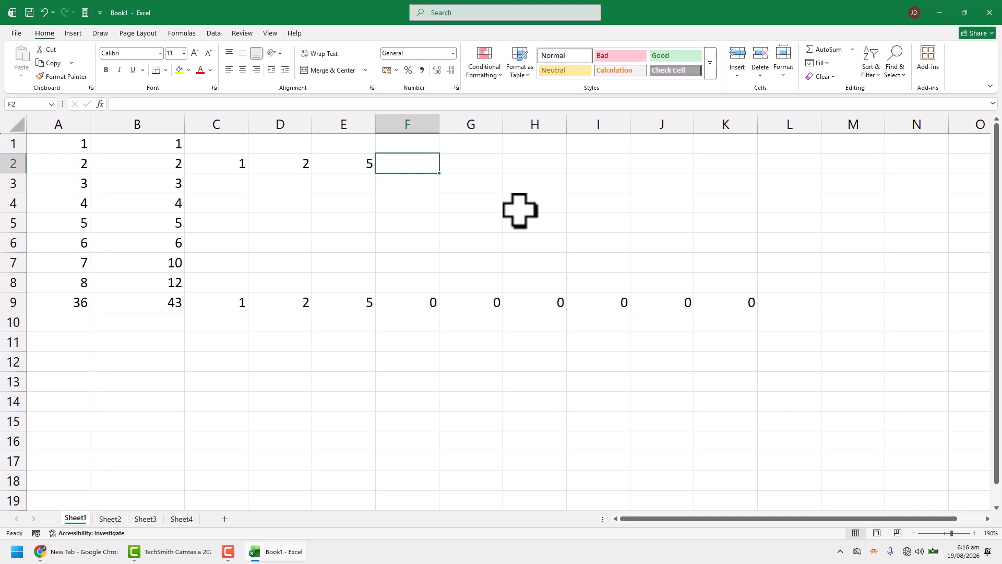
{"action": "type", "text": "10"}
{"action": "key", "text": "Tab"}
- Examine the ranges referenced by the filled SUM formulas in F9, E9, D9, C9 and H9
{"action": "left_click", "coordinate": [401, 308]}
{"action": "double_click", "coordinate": [400, 308]}
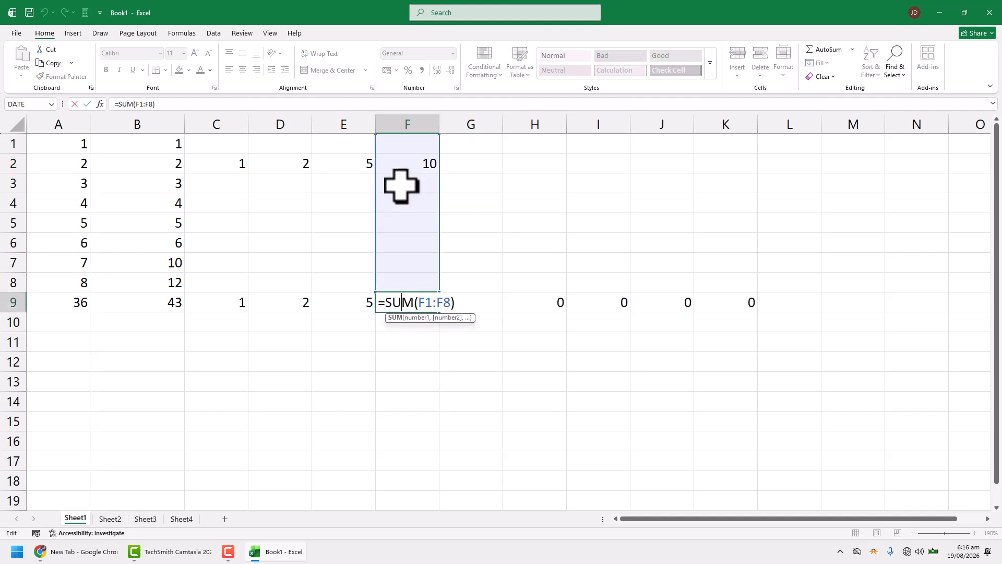
{"action": "key", "text": "Escape"}
{"action": "left_click", "coordinate": [339, 301]}
{"action": "double_click", "coordinate": [290, 302]}
{"action": "key", "text": "Escape"}
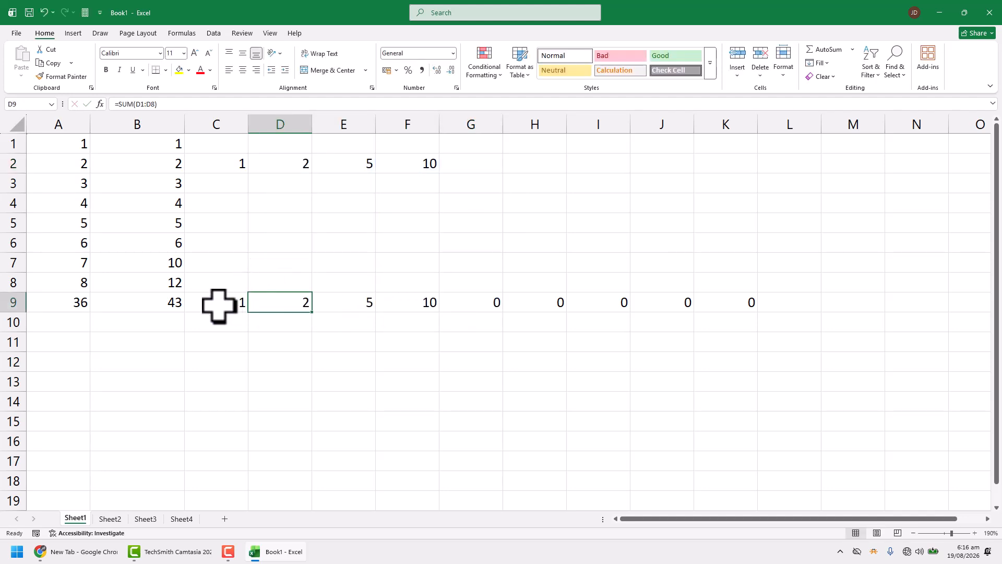
{"action": "double_click", "coordinate": [215, 305]}
{"action": "key", "text": "Escape"}
{"action": "double_click", "coordinate": [547, 303]}
{"action": "key", "text": "Escape"}
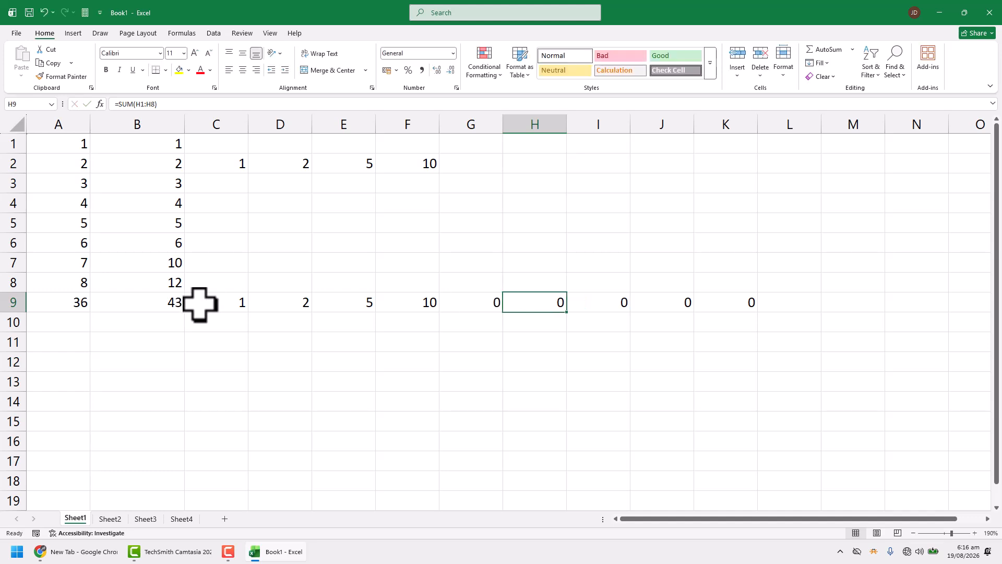
- Compare the ranges referenced by the SUM formulas in B9 through E9 with the original formula in A9
{"action": "left_click", "coordinate": [180, 304]}
{"action": "double_click", "coordinate": [151, 305]}
{"action": "key", "text": "Escape"}
{"action": "left_click", "coordinate": [214, 304]}
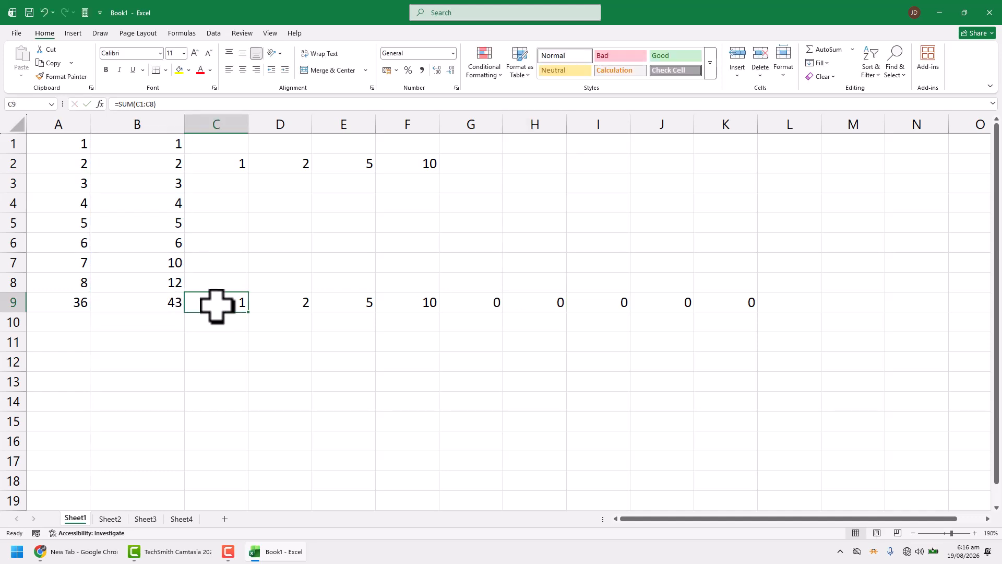
{"action": "double_click", "coordinate": [214, 304]}
{"action": "key", "text": "Escape"}
{"action": "double_click", "coordinate": [293, 305]}
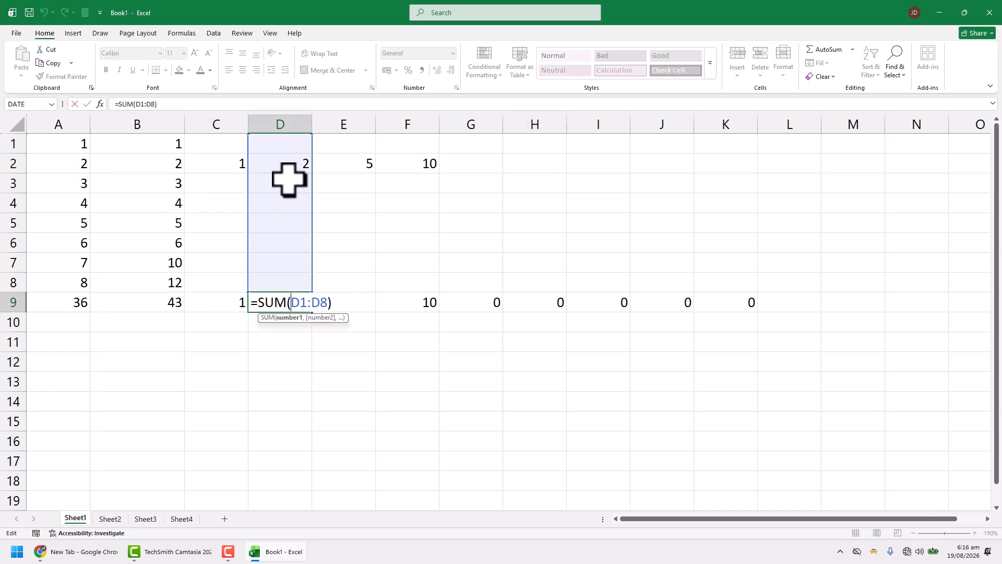
{"action": "key", "text": "Escape"}
{"action": "double_click", "coordinate": [348, 304]}
{"action": "key", "text": "Escape"}
{"action": "double_click", "coordinate": [85, 304]}
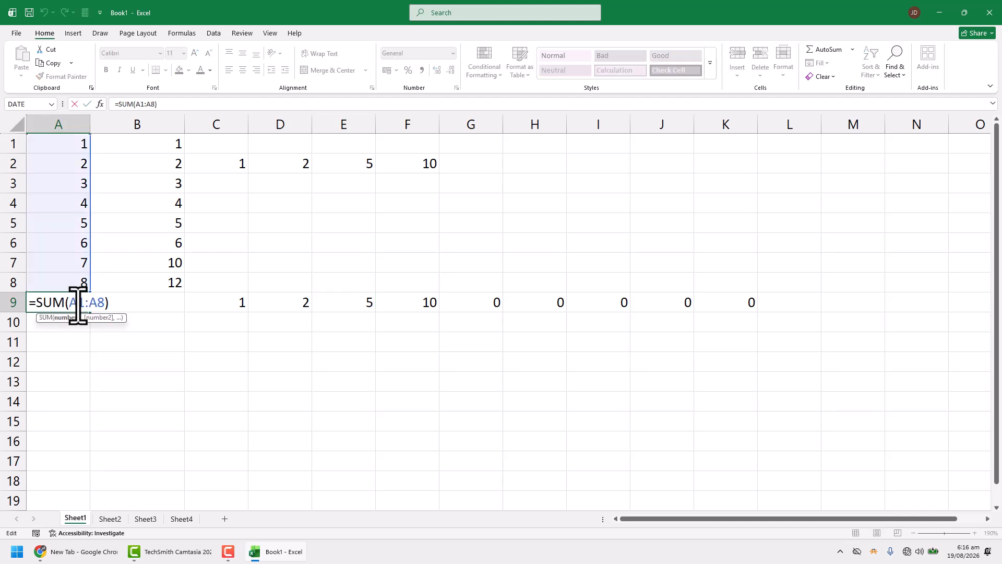
{"action": "key", "text": "Escape"}
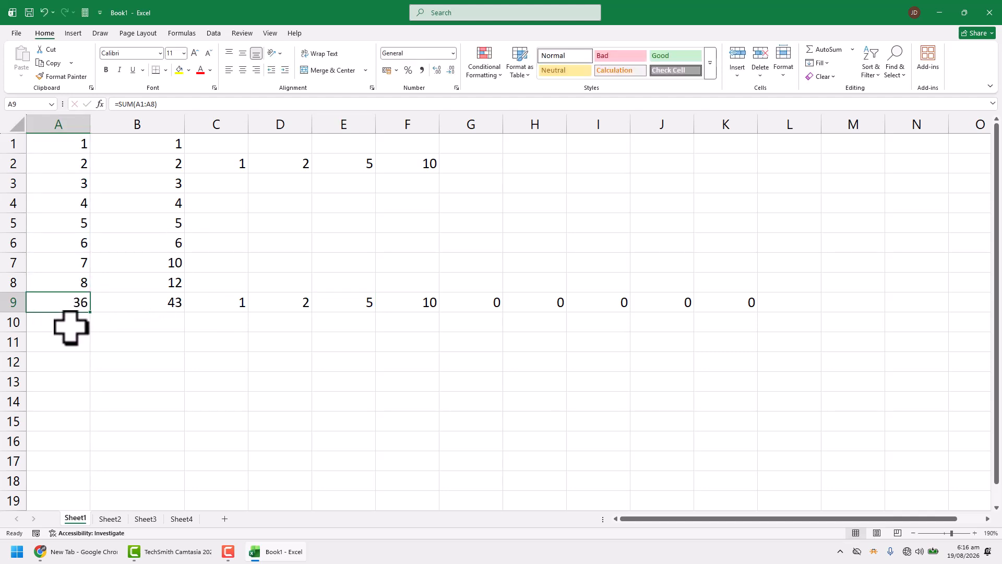
- Enter =2+2 in cell A11 and a SUM formula over A1:A9 in cell A12
{"action": "left_click", "coordinate": [80, 347]}
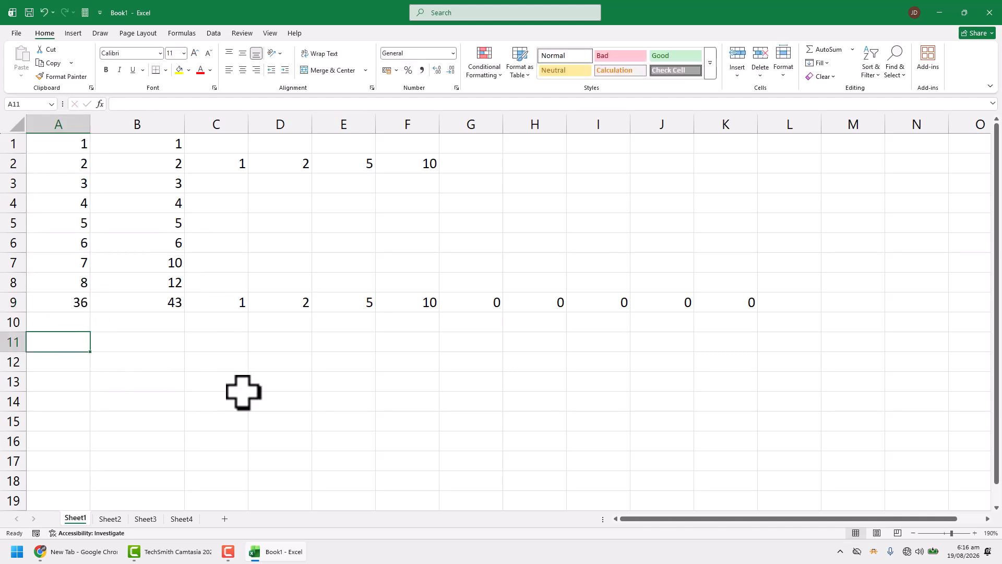
{"action": "type", "text": "=2+2"}
{"action": "key", "text": "Return"}
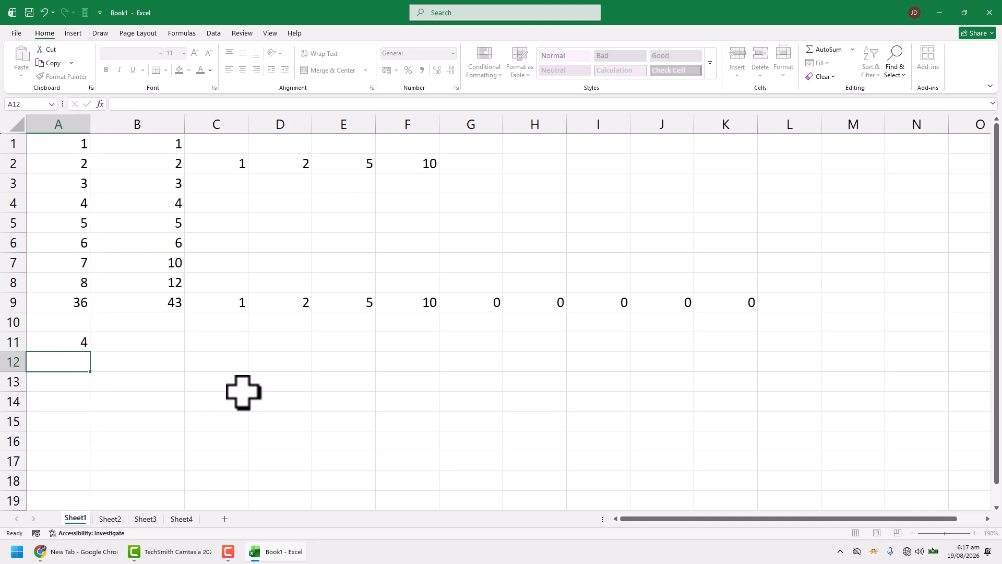
{"action": "type", "text": "=suM("}
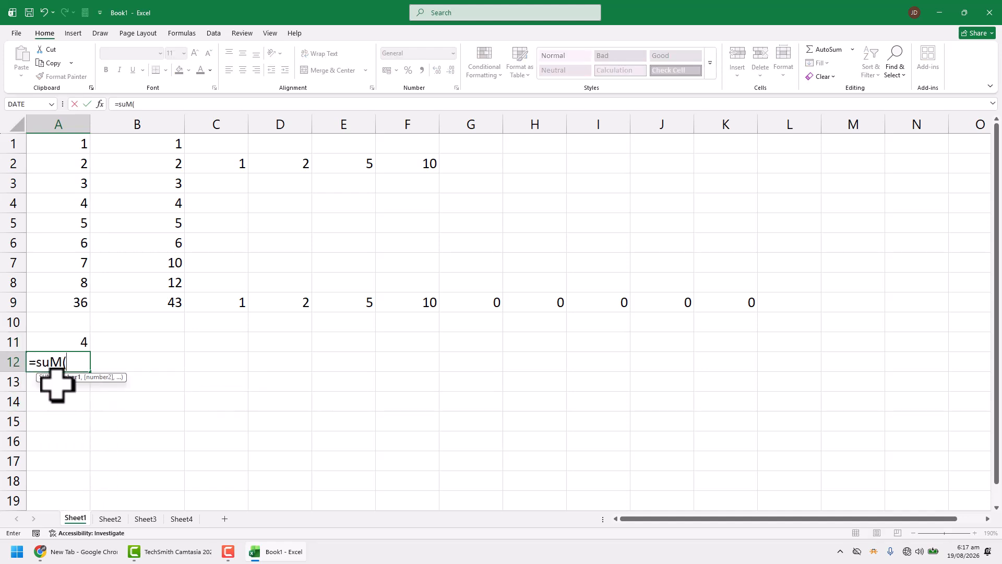
{"action": "left_click_drag", "start_coordinate": [67, 149], "coordinate": [68, 303]}
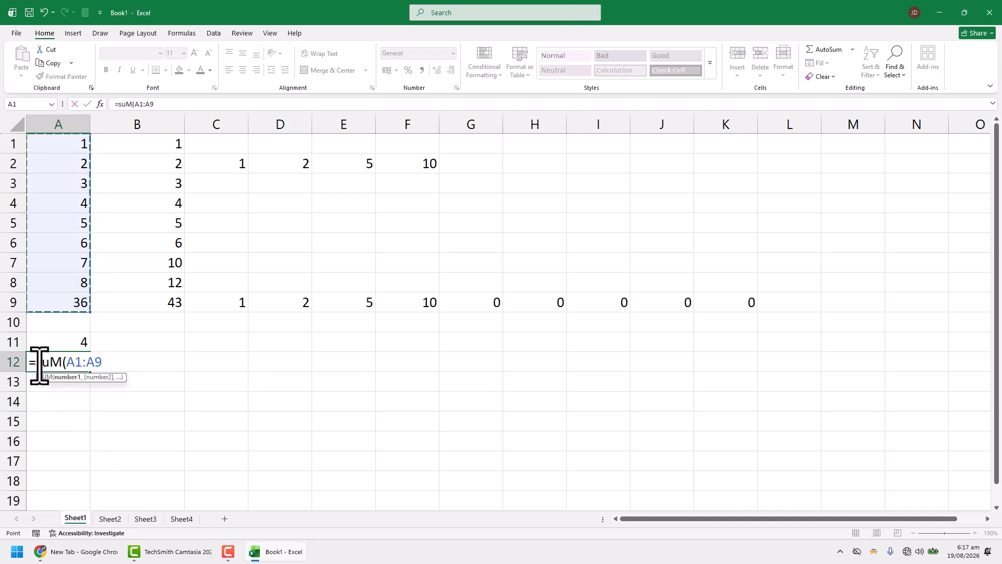
{"action": "key", "text": "Return"}
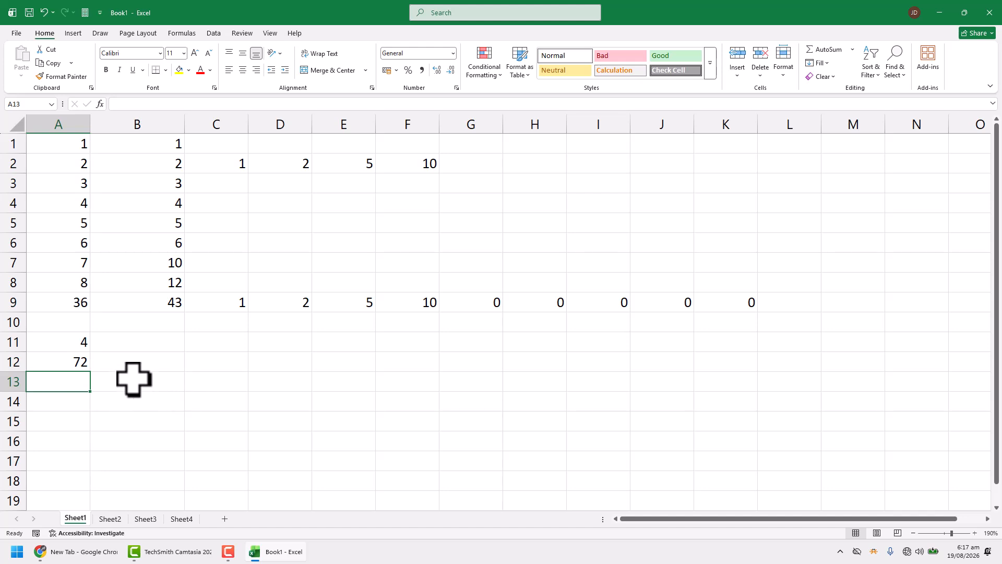
- Enter a formula in cell B11 that adds cells B1 and B8
{"action": "left_click", "coordinate": [131, 343]}
{"action": "type", "text": "="}
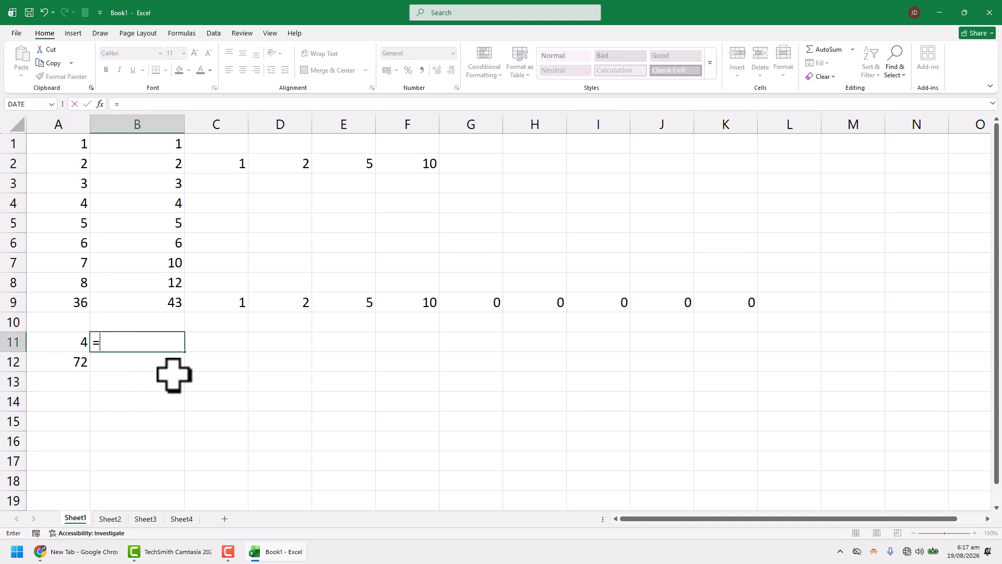
{"action": "left_click_drag", "start_coordinate": [146, 142], "coordinate": [140, 296]}
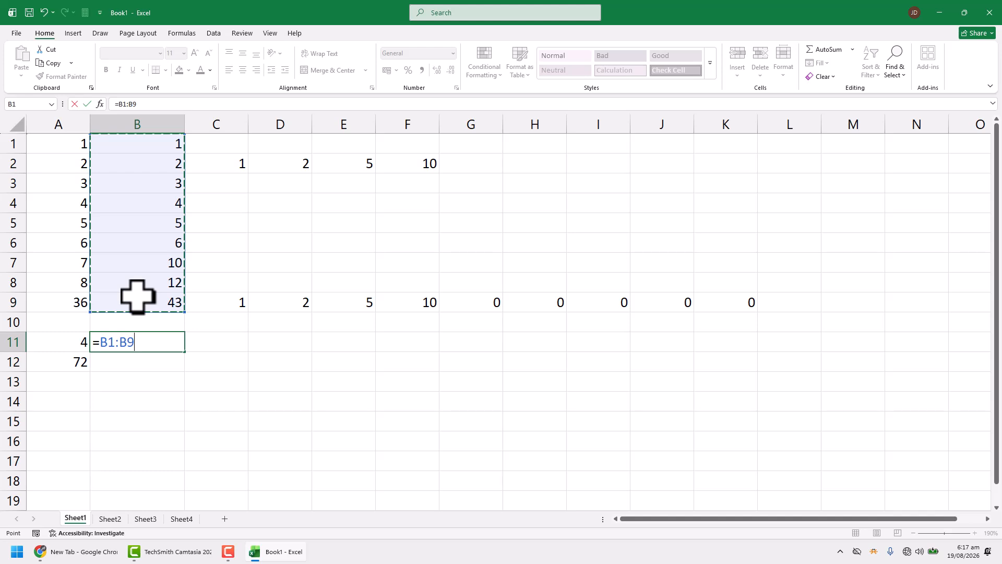
{"action": "left_click", "coordinate": [143, 149]}
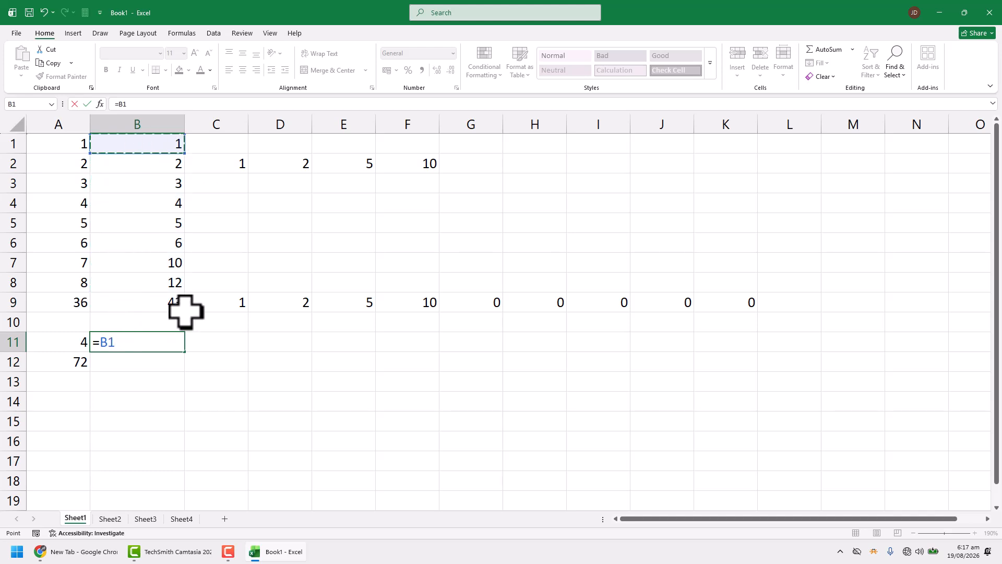
{"action": "type", "text": "+"}
{"action": "left_click", "coordinate": [147, 282]}
{"action": "key", "text": "Return"}
{"action": "left_click", "coordinate": [143, 336]}
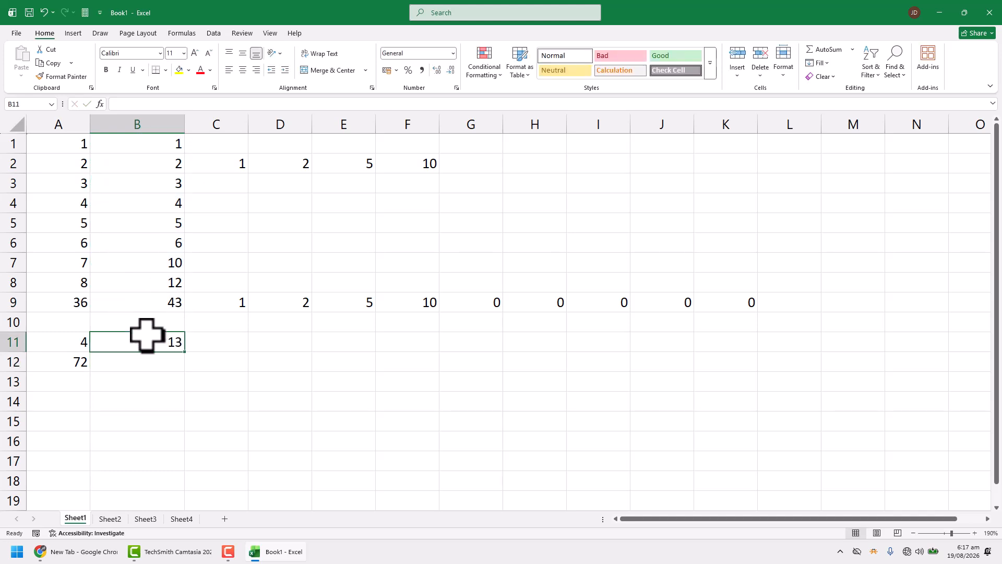
- Copy the SUM formula from cell B9 into cell L9
{"action": "left_click", "coordinate": [169, 313]}
{"action": "double_click", "coordinate": [168, 306]}
{"action": "key", "text": "Escape"}
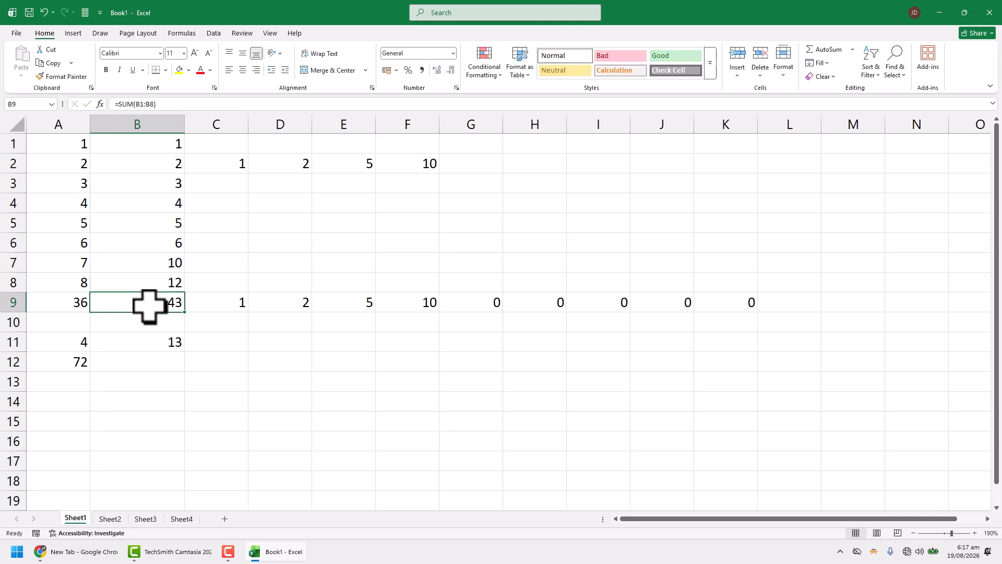
{"action": "key", "text": "ctrl+c"}
{"action": "left_click", "coordinate": [795, 305]}
{"action": "left_click", "coordinate": [894, 289]}
{"action": "left_click", "coordinate": [854, 307]}
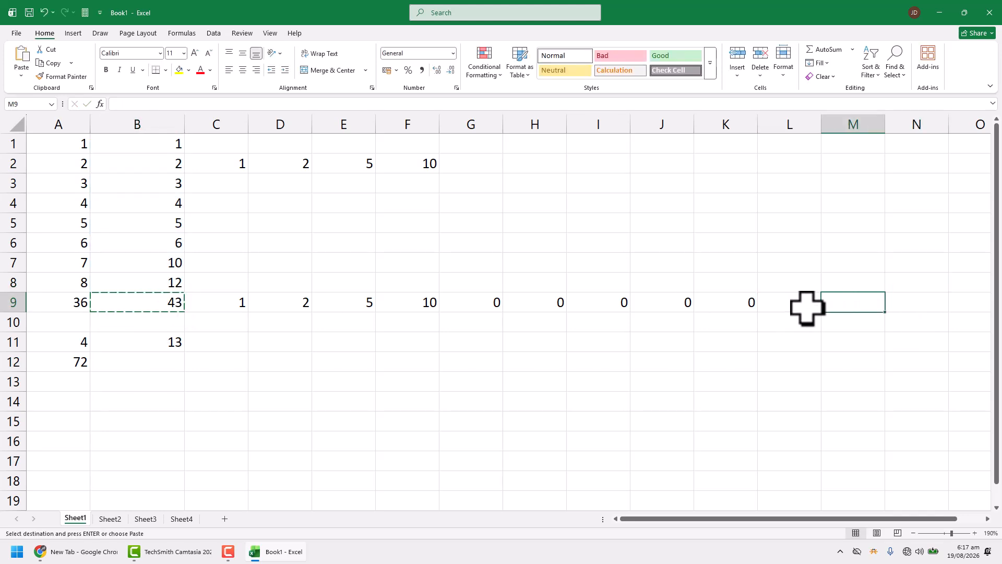
{"action": "left_click", "coordinate": [810, 310]}
{"action": "key", "text": "ctrl+v"}
{"action": "left_click", "coordinate": [532, 344]}
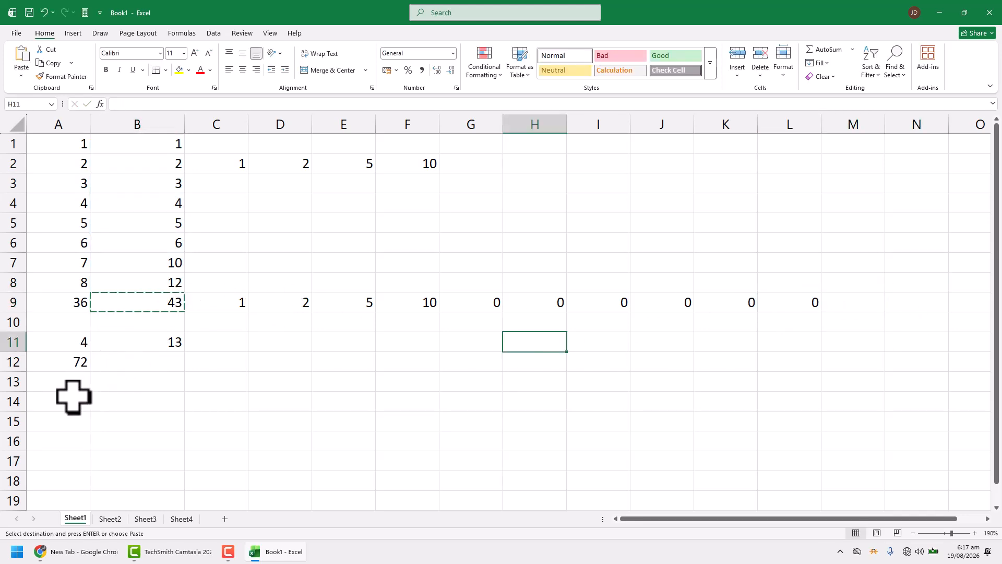
- Look through the functions offered in the Insert Function dialog with cell B4 selected, and close it without inserting one
{"action": "left_click_drag", "start_coordinate": [73, 398], "coordinate": [87, 208]}
{"action": "left_click", "coordinate": [123, 206]}
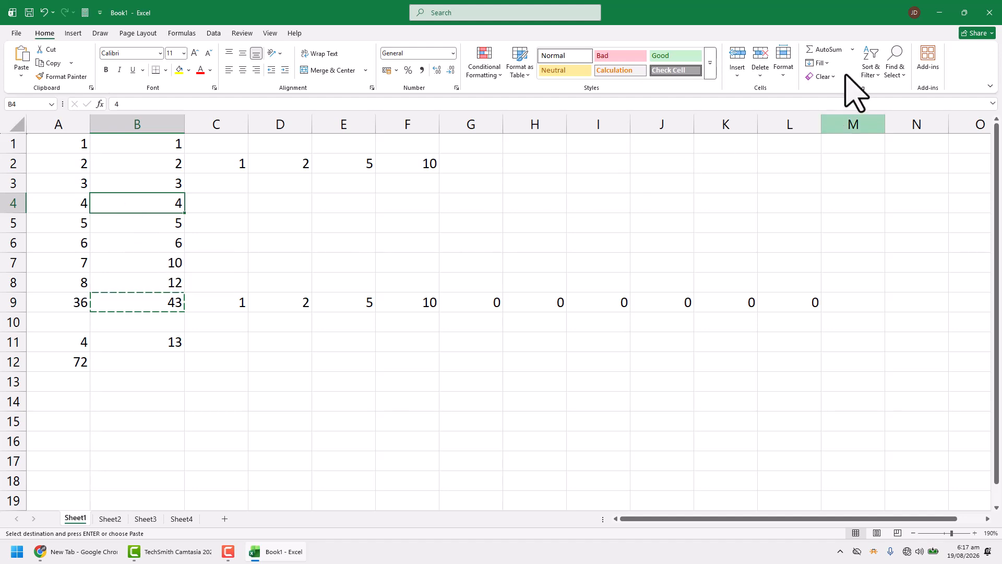
{"action": "left_click", "coordinate": [829, 50]}
{"action": "key", "text": "Escape"}
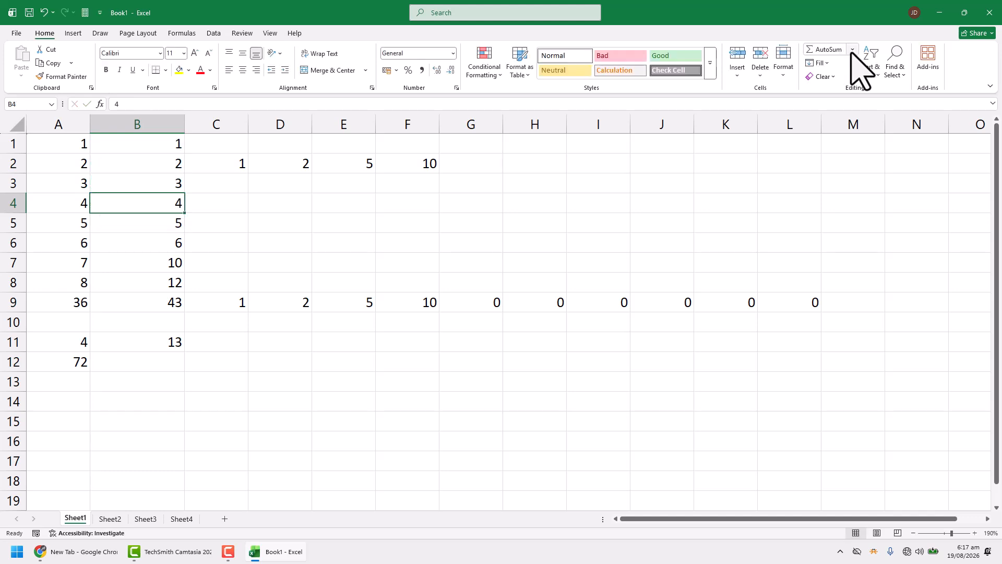
{"action": "left_click", "coordinate": [852, 49]}
{"action": "left_click", "coordinate": [842, 139]}
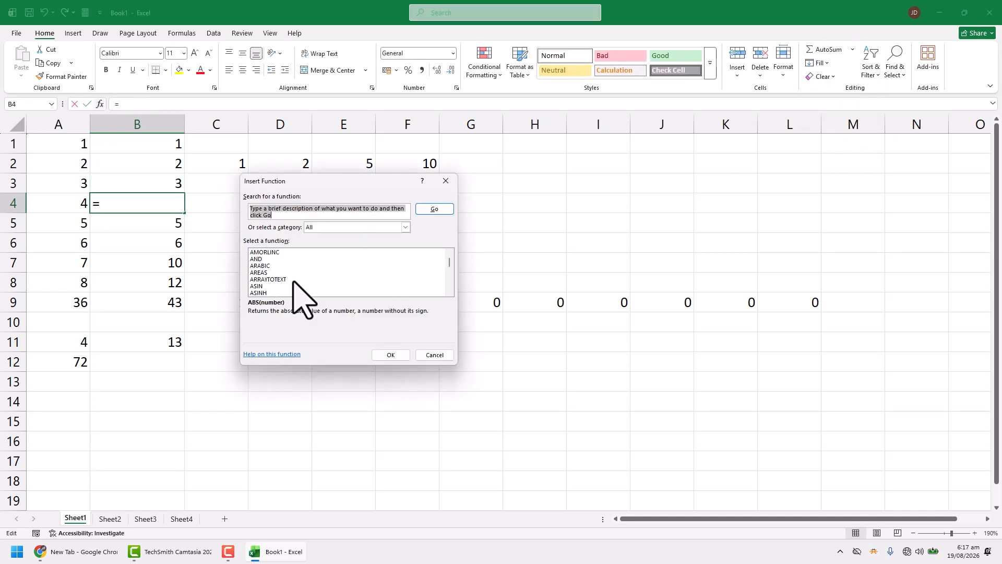
{"action": "left_click", "coordinate": [434, 354]}
{"action": "left_click", "coordinate": [186, 251]}
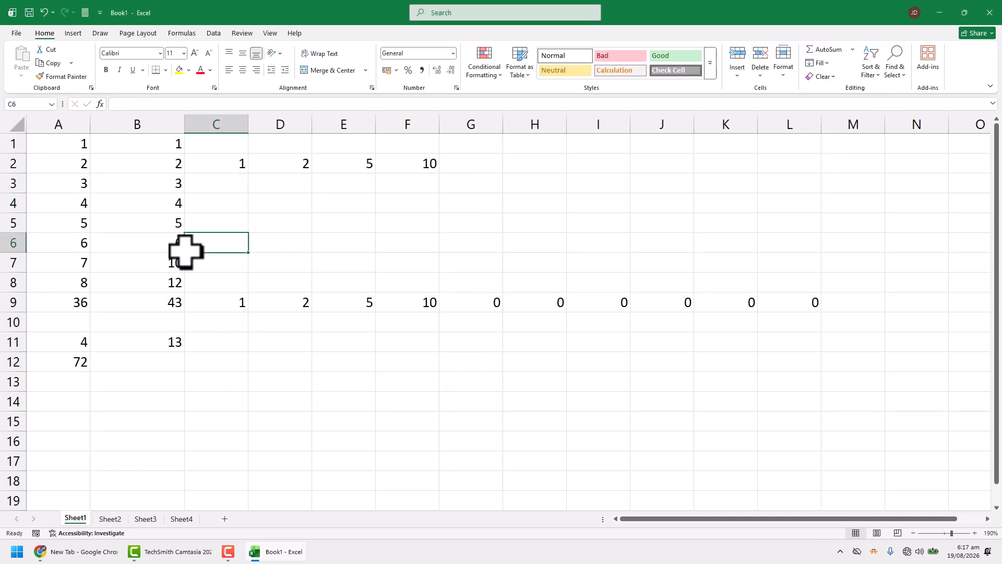